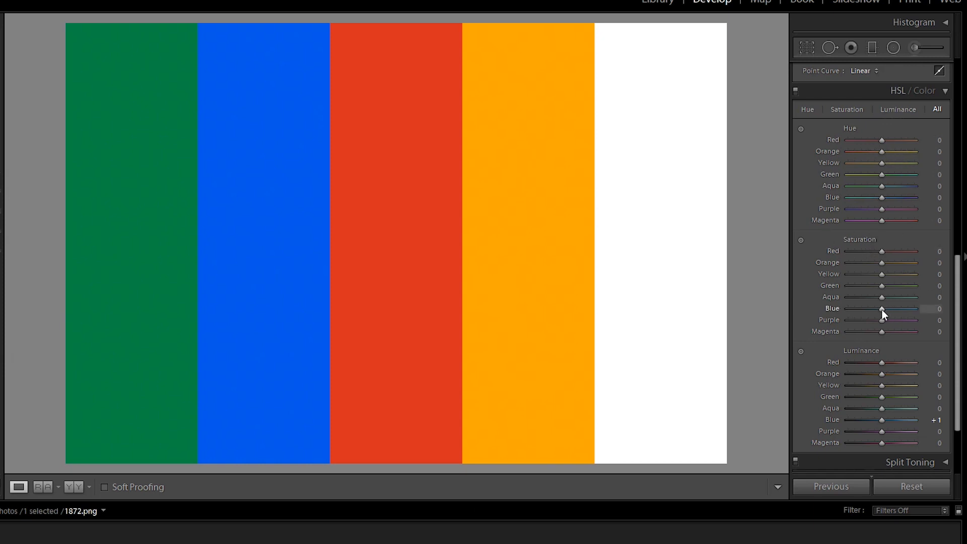
Step: Try lowering the blue saturation and blue luminance on the colour-stripe image, and reset both adjustments
drag(880, 309, 838, 299)
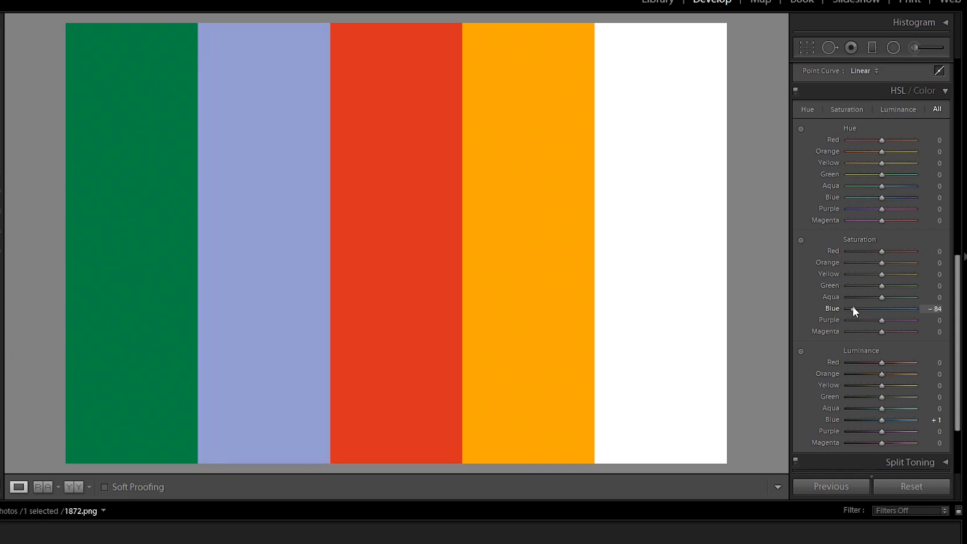
double_click(853, 306)
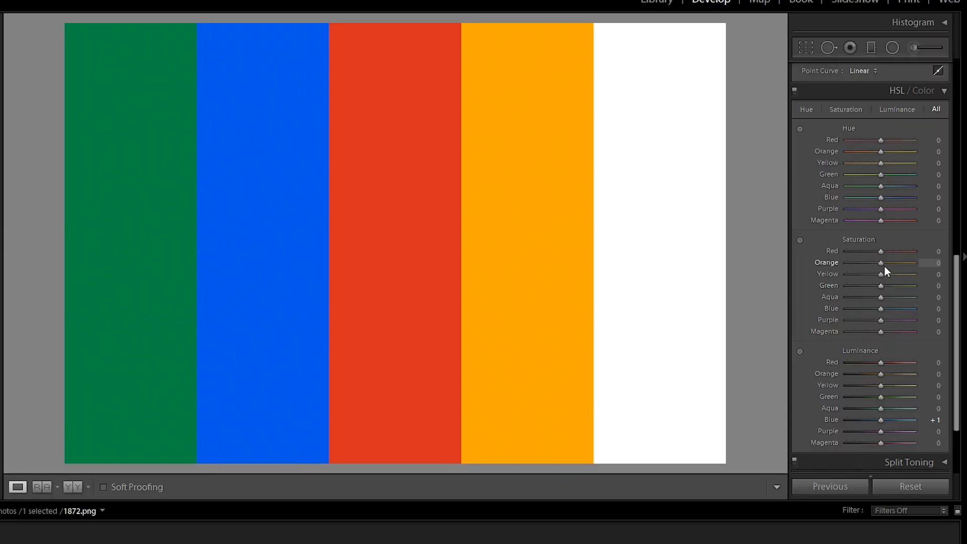
drag(880, 421, 883, 420)
drag(880, 422, 835, 417)
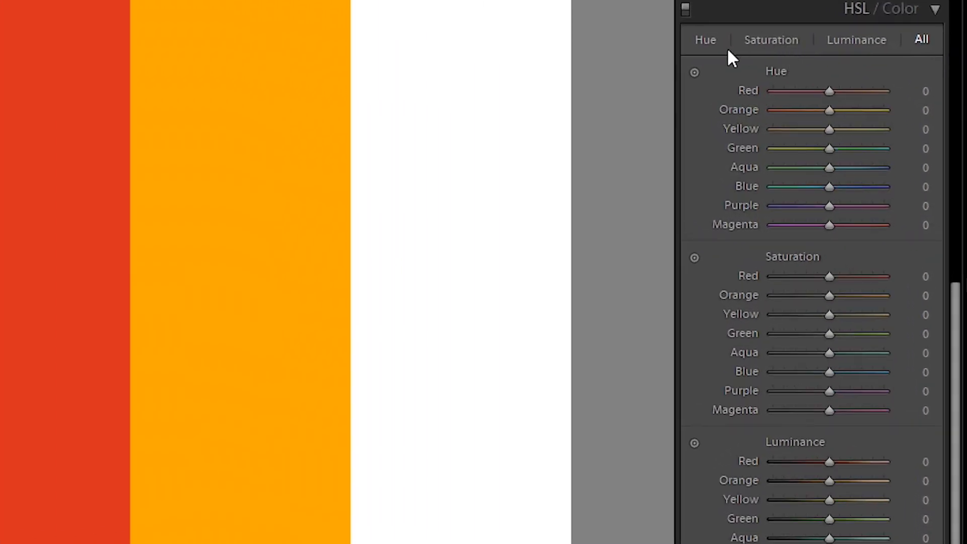
Step: Look at the hue, saturation and luminance sliders one group at a time, and return to showing all of them
click(703, 44)
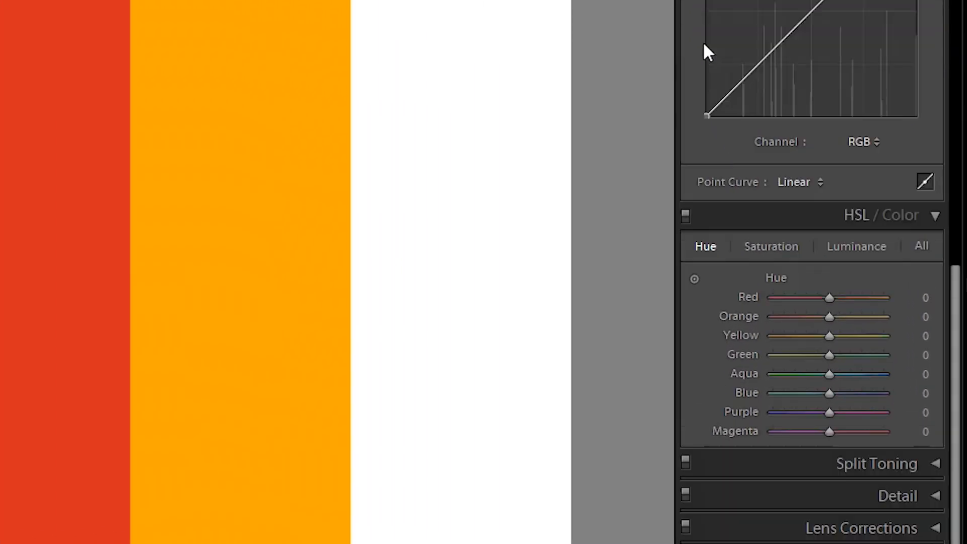
click(761, 251)
click(853, 249)
click(918, 247)
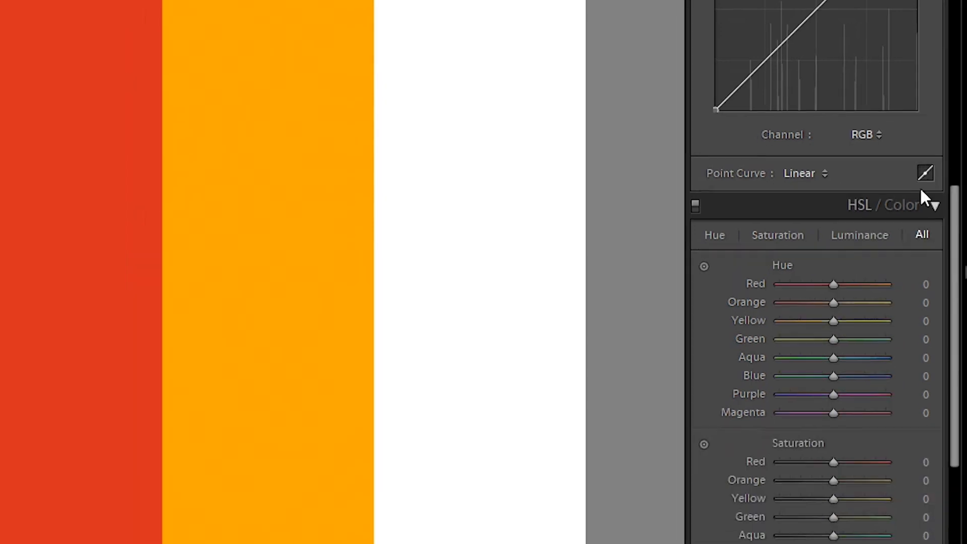
drag(954, 201, 941, 262)
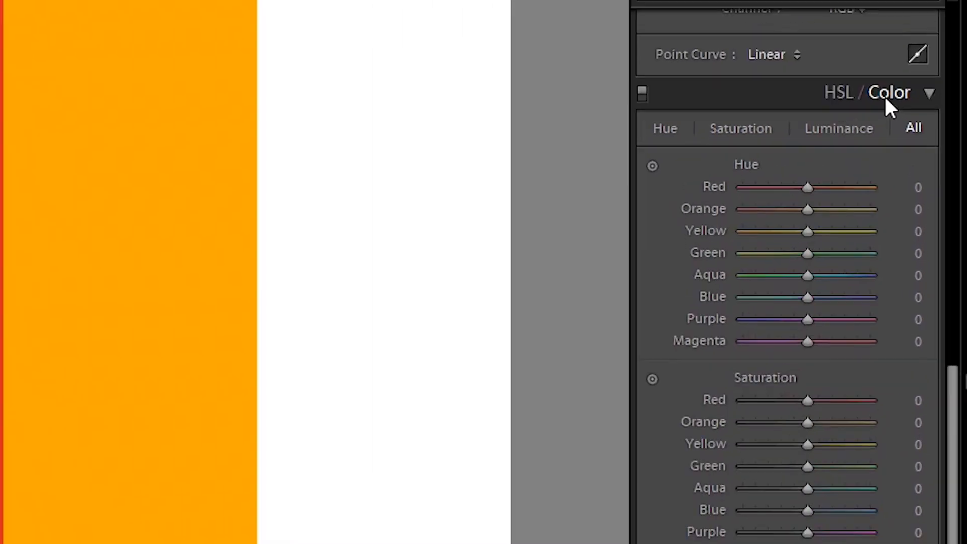
Step: Compare the per-colour arrangement of the adjustments with the HSL arrangement by examining the slider groups in both
click(887, 98)
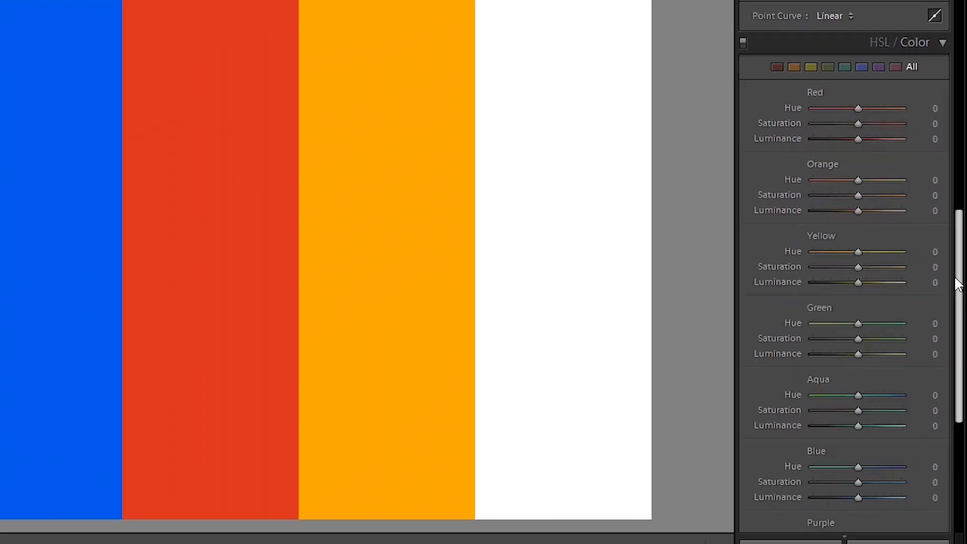
drag(957, 284, 950, 308)
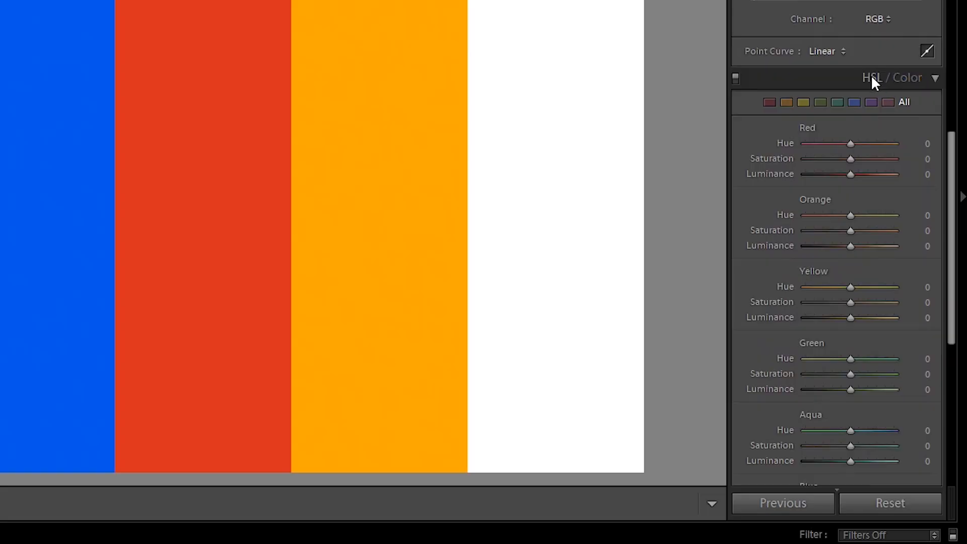
click(872, 78)
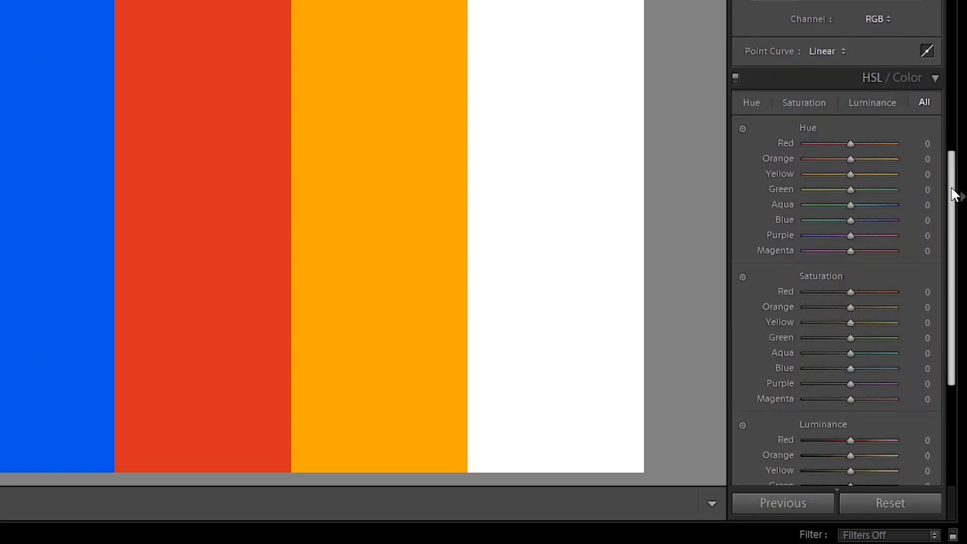
scroll(955, 191, down, 1)
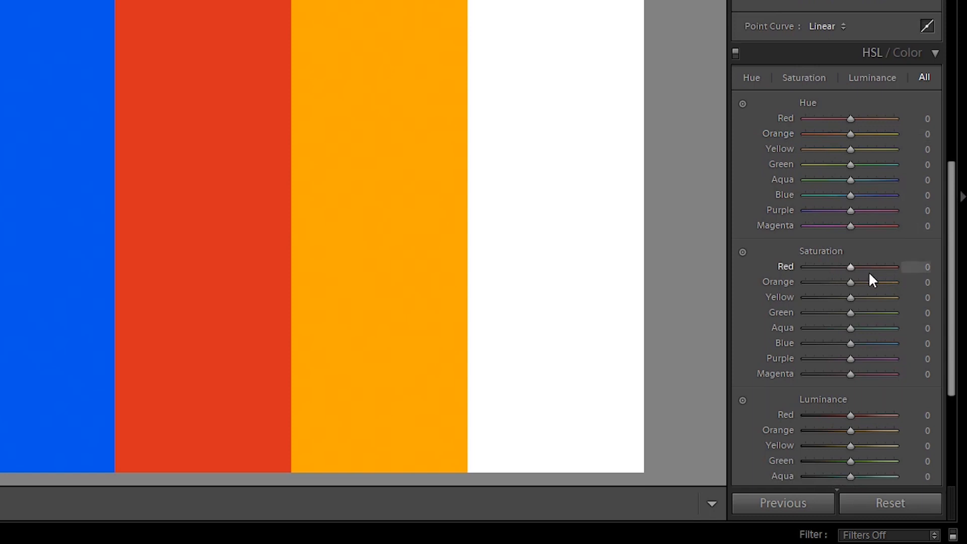
scroll(944, 328, down, 3)
scroll(945, 332, down, 1)
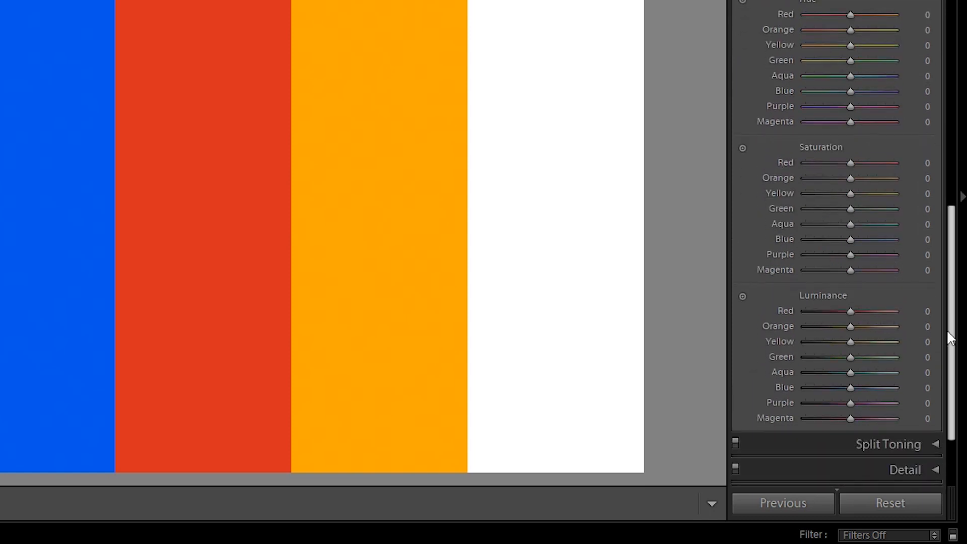
scroll(946, 329, up, 4)
Step: Switch to the Color arrangement and set the red hue to -82, saturation to +53 and luminance to -59
click(903, 68)
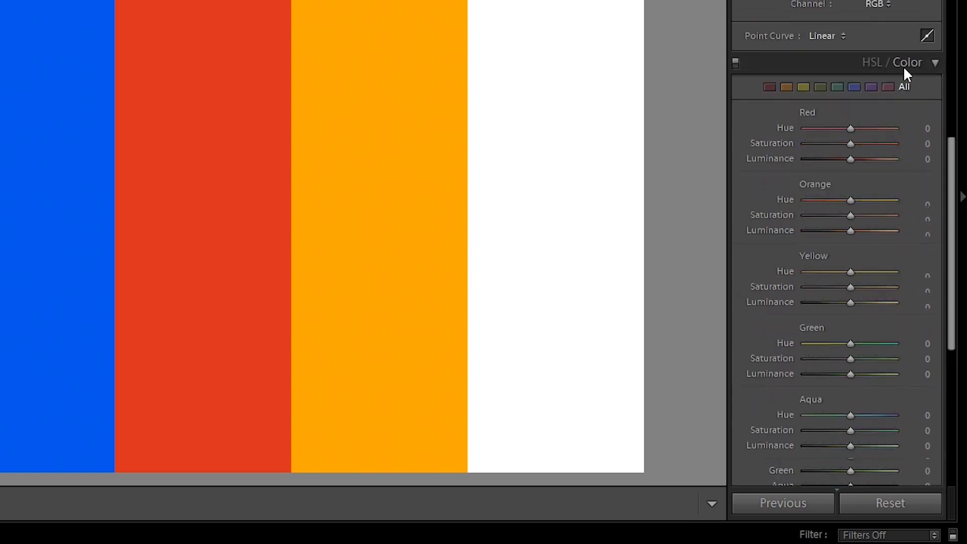
scroll(952, 160, up, 1)
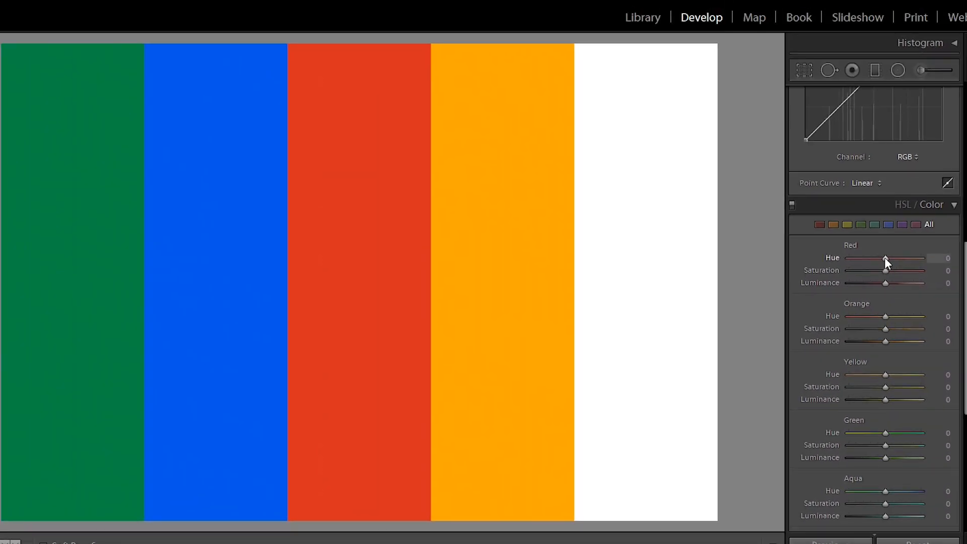
drag(883, 258, 864, 278)
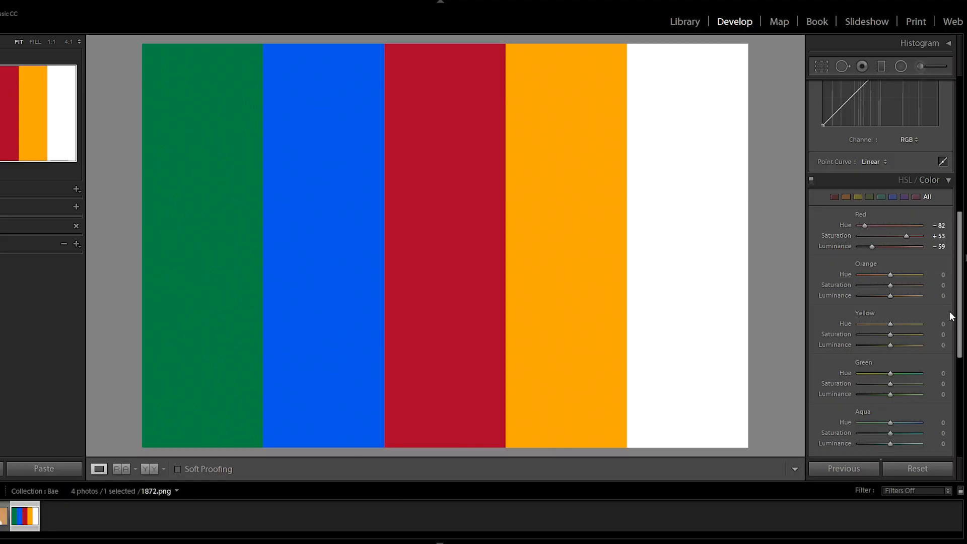
Step: View the adjustments for red, orange, yellow, green, aqua and blue individually, and return to showing all colours
mouse_move(959, 319)
mouse_down()
mouse_move(961, 326)
mouse_move(953, 308)
mouse_up()
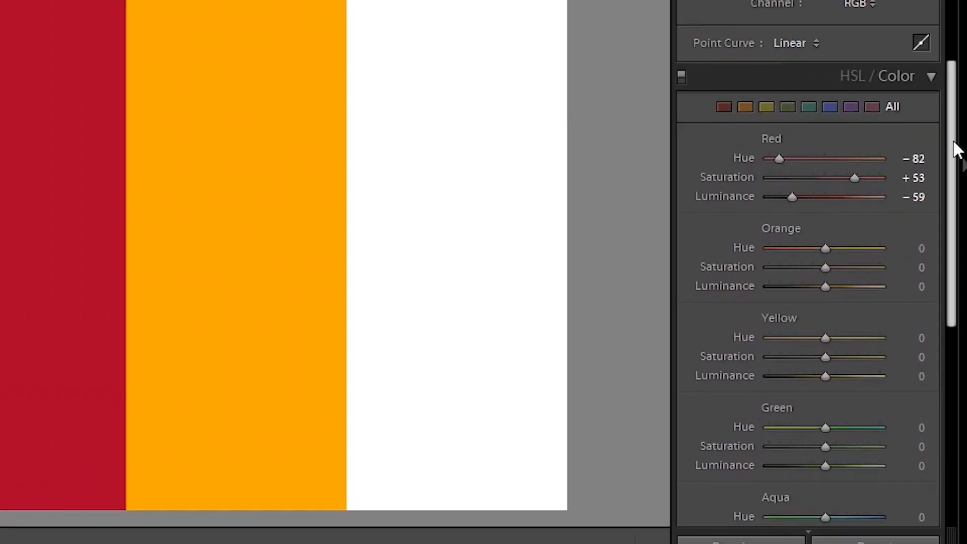
drag(956, 148, 956, 169)
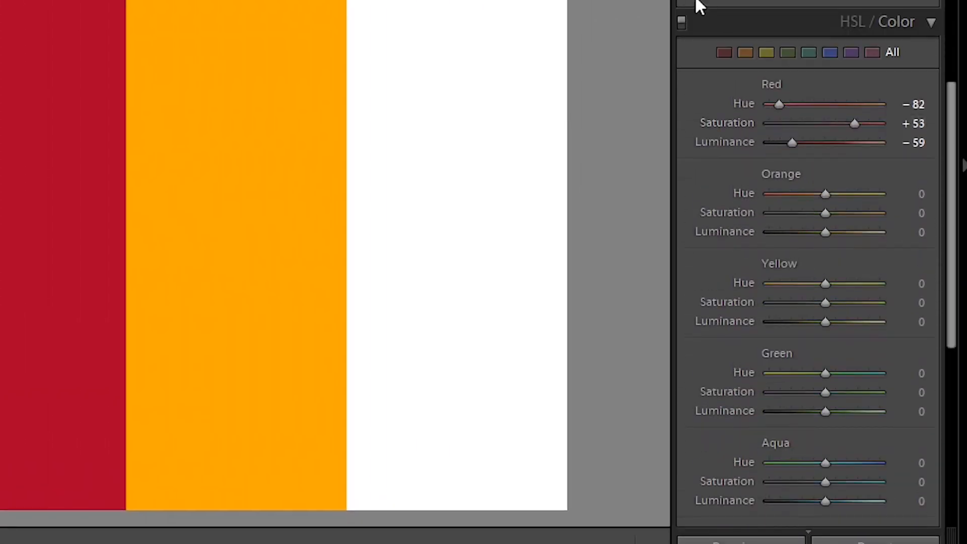
click(722, 52)
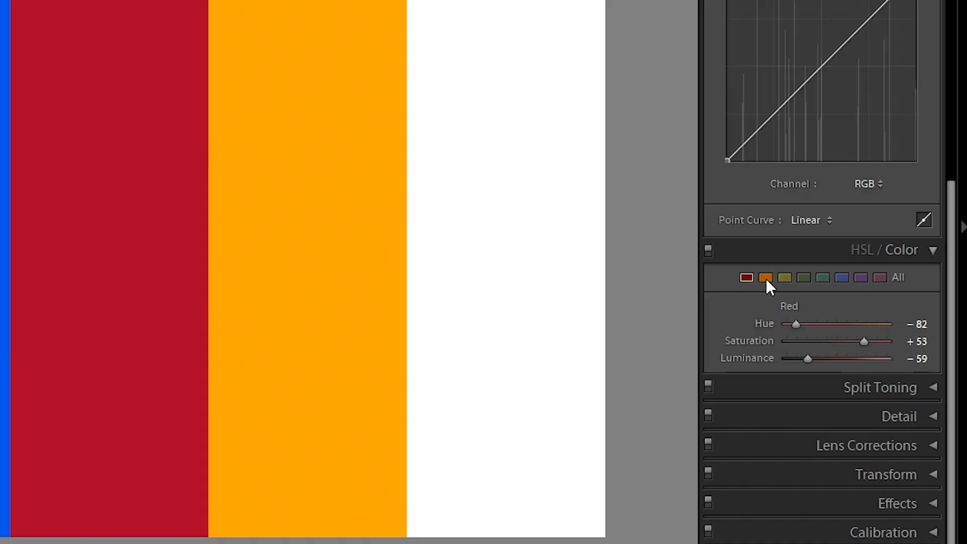
click(766, 278)
click(785, 279)
click(801, 280)
click(816, 280)
click(841, 277)
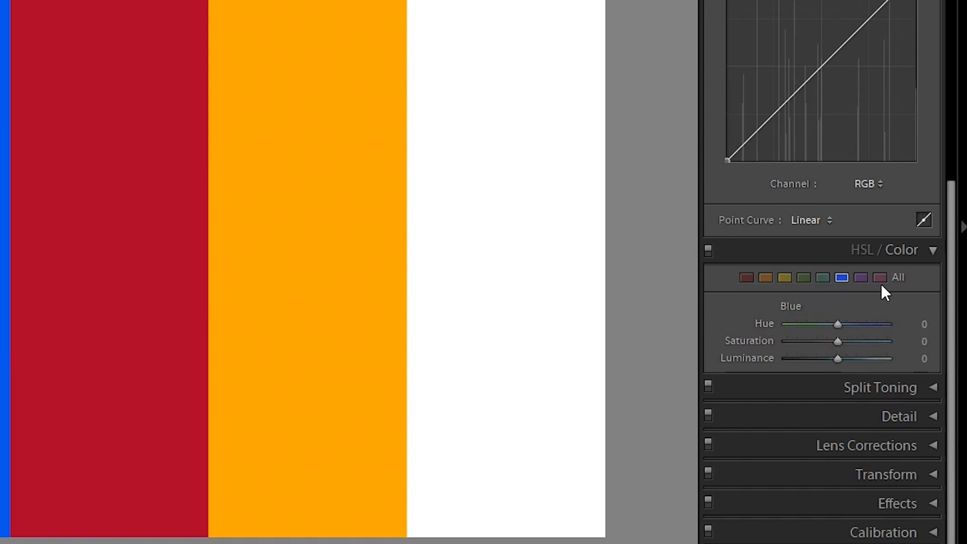
click(900, 277)
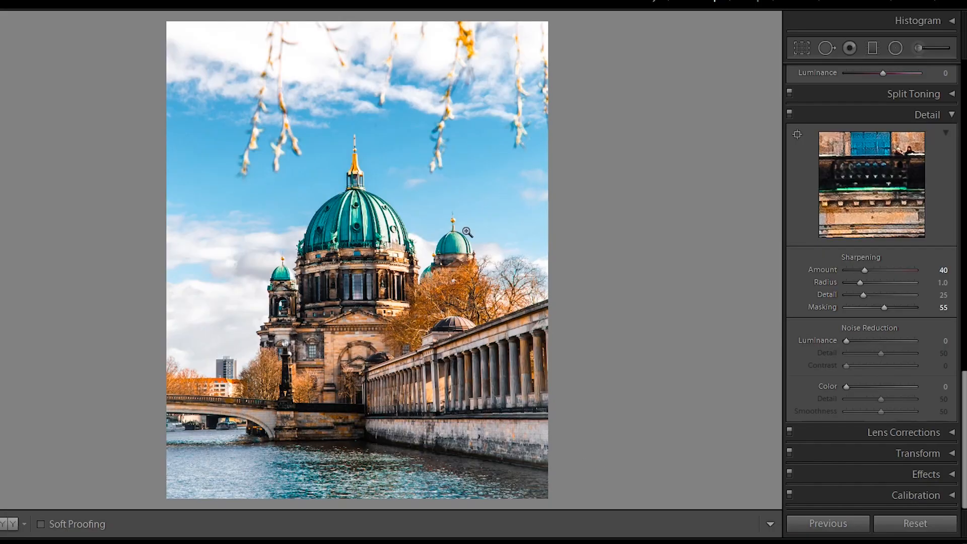
Step: On the unedited cathedral photo DSC07996.ARW, set highlights to -70, shadows to +43, whites to +37, blacks to -45 and clarity to +16
key(Left)
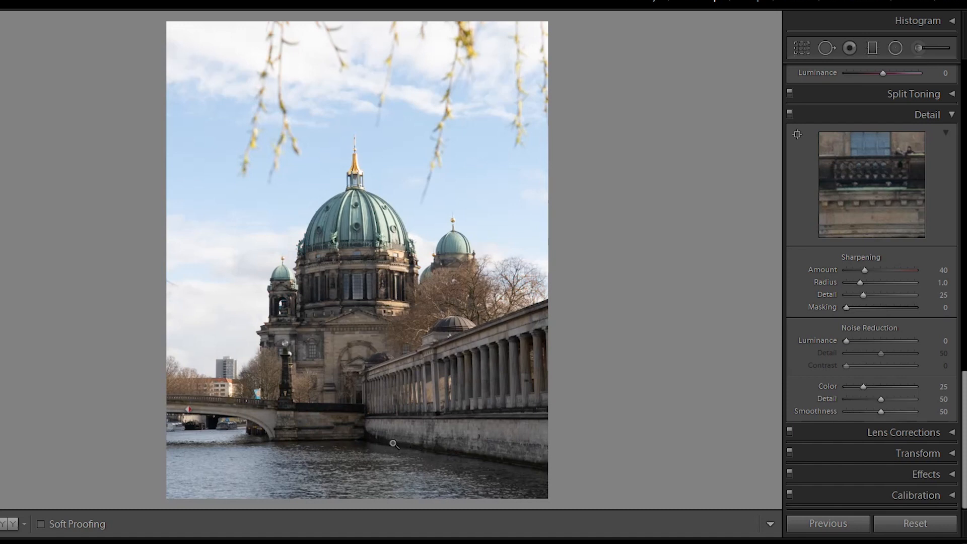
drag(964, 410, 963, 153)
drag(964, 207, 964, 169)
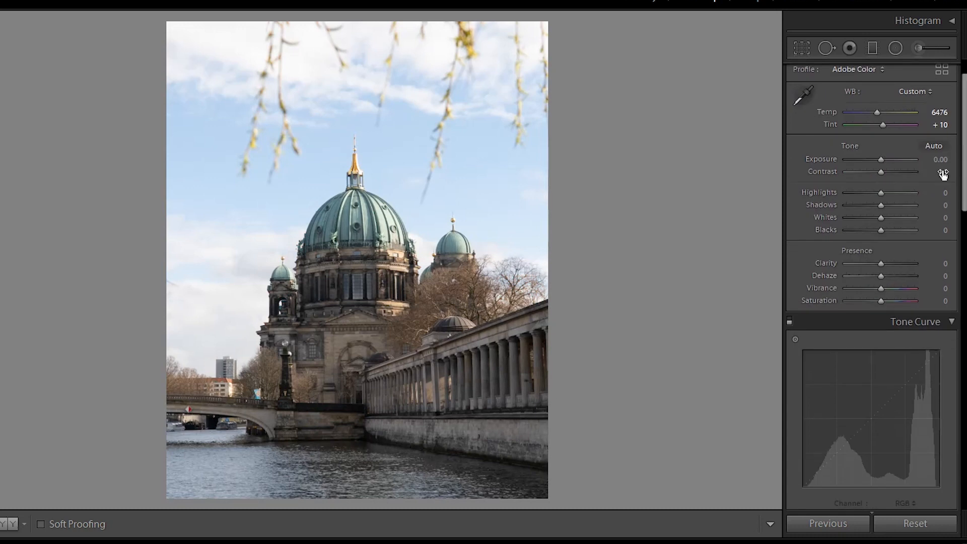
drag(893, 204, 862, 231)
drag(881, 263, 886, 263)
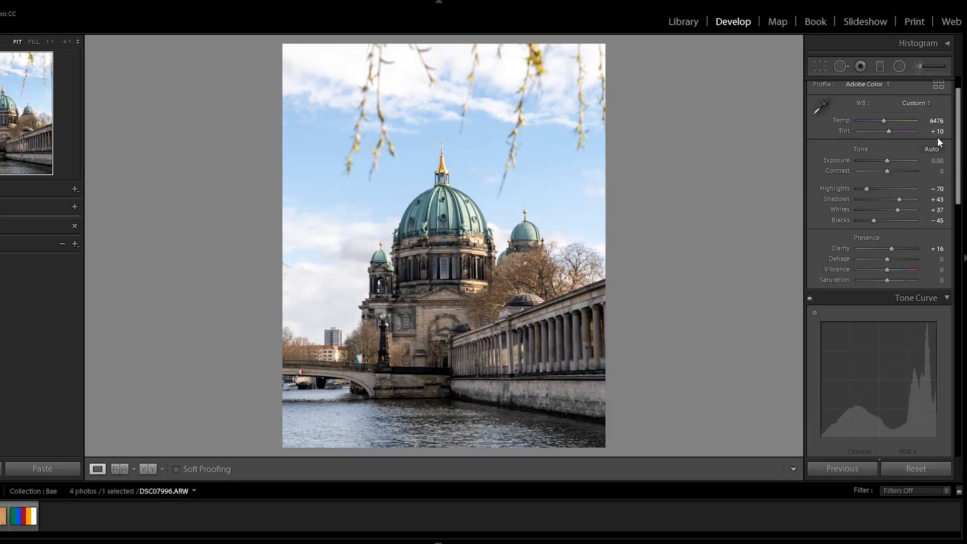
Step: Inspect the sky up close and set the blue hue to -44 in the Color adjustments
drag(957, 150, 951, 284)
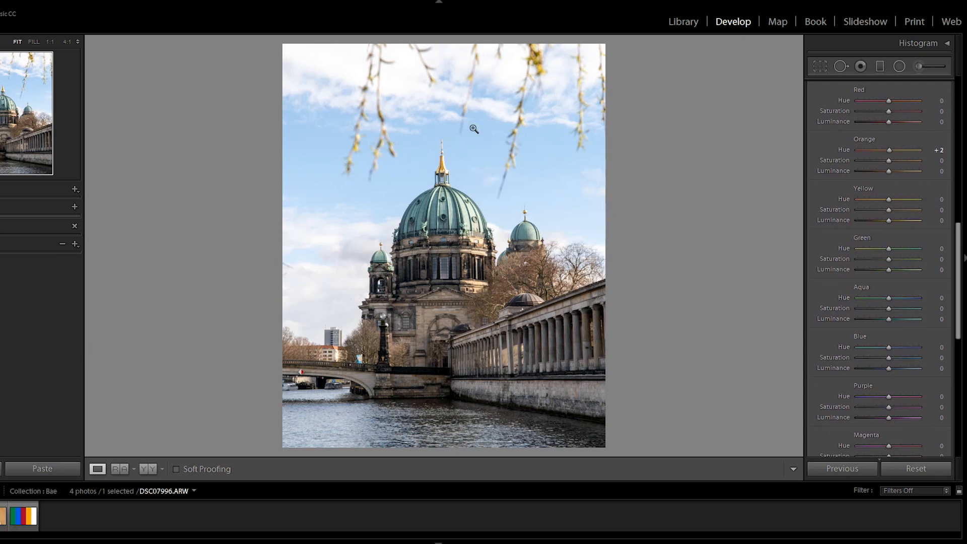
click(476, 159)
click(476, 153)
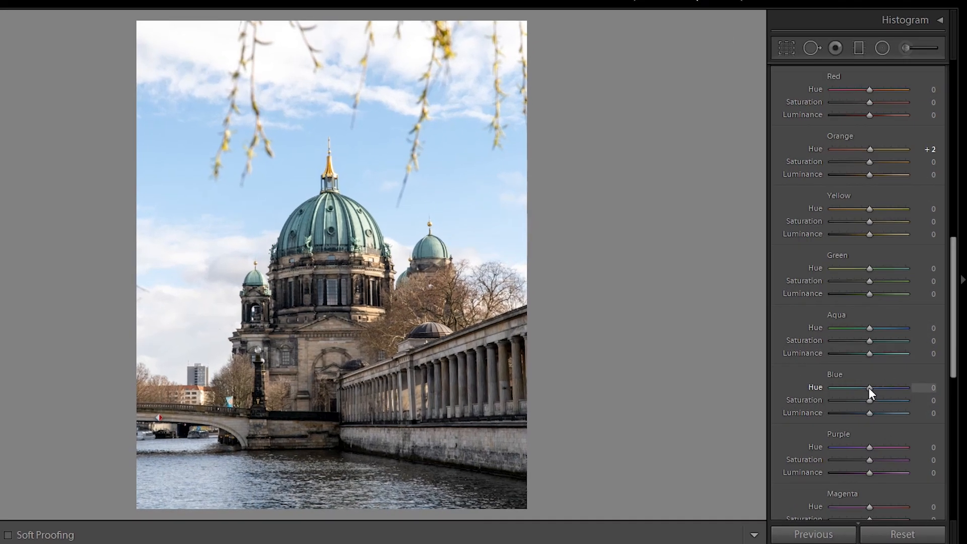
mouse_move(869, 388)
mouse_down()
mouse_move(826, 372)
mouse_move(852, 391)
mouse_up()
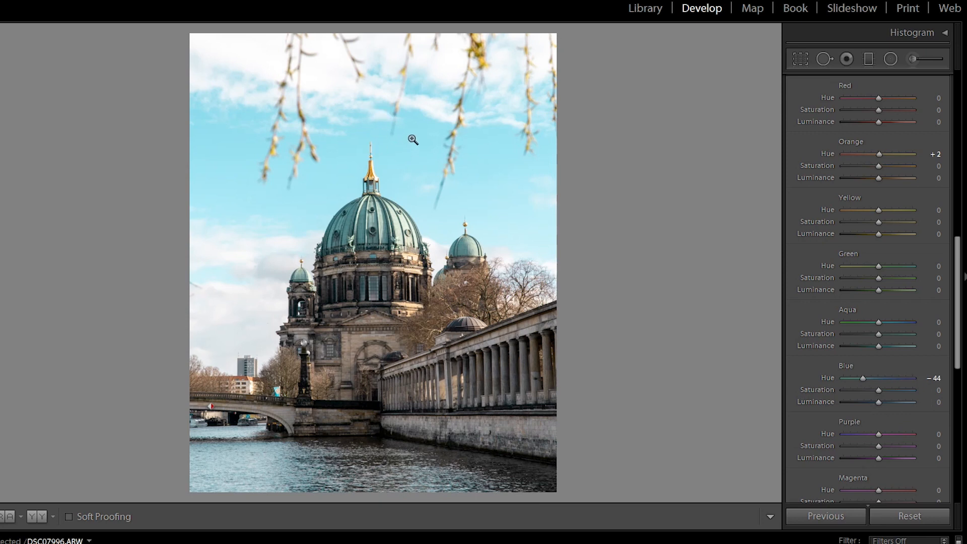
click(424, 117)
click(423, 125)
Step: Try stronger desaturation and darkening of the blues, and settle on blue saturation -33 and luminance -50
drag(877, 404, 860, 405)
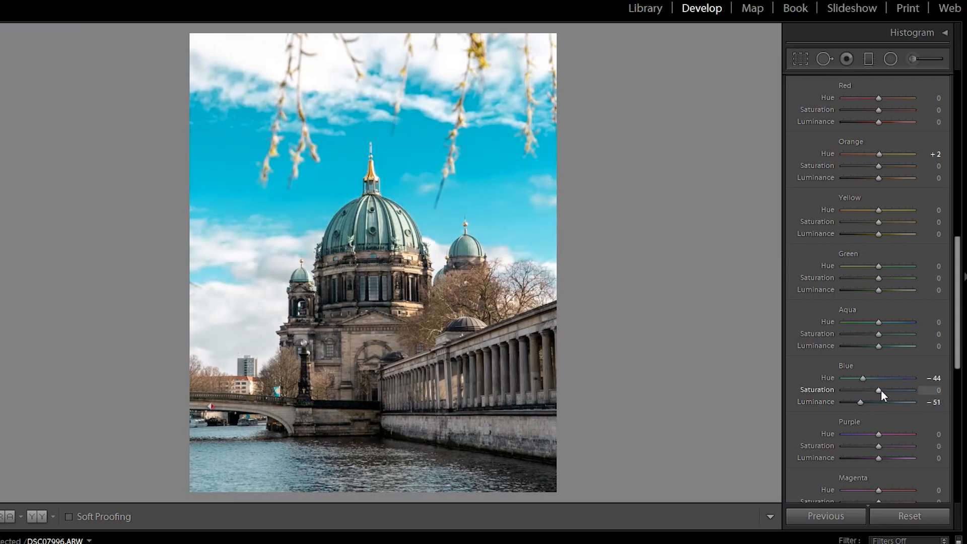
drag(880, 389, 852, 391)
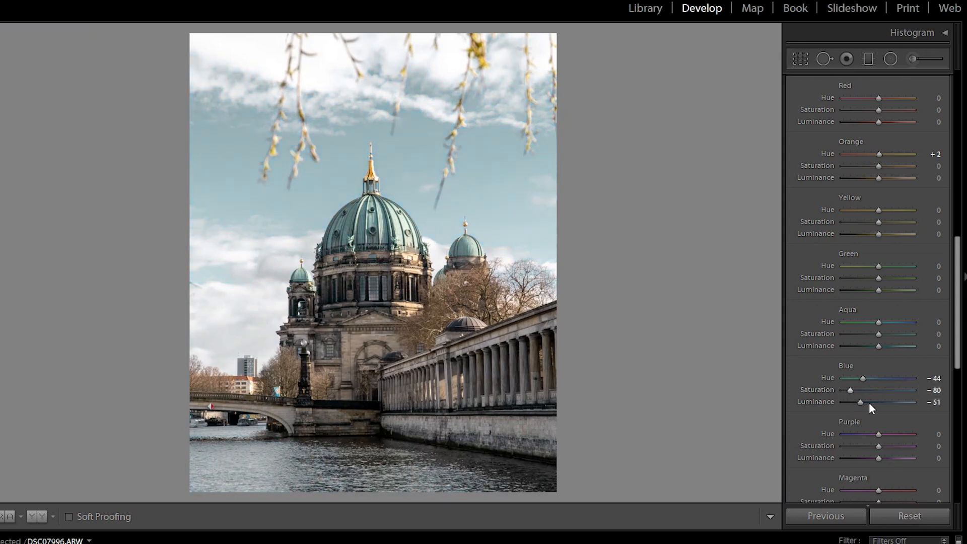
drag(862, 401, 848, 401)
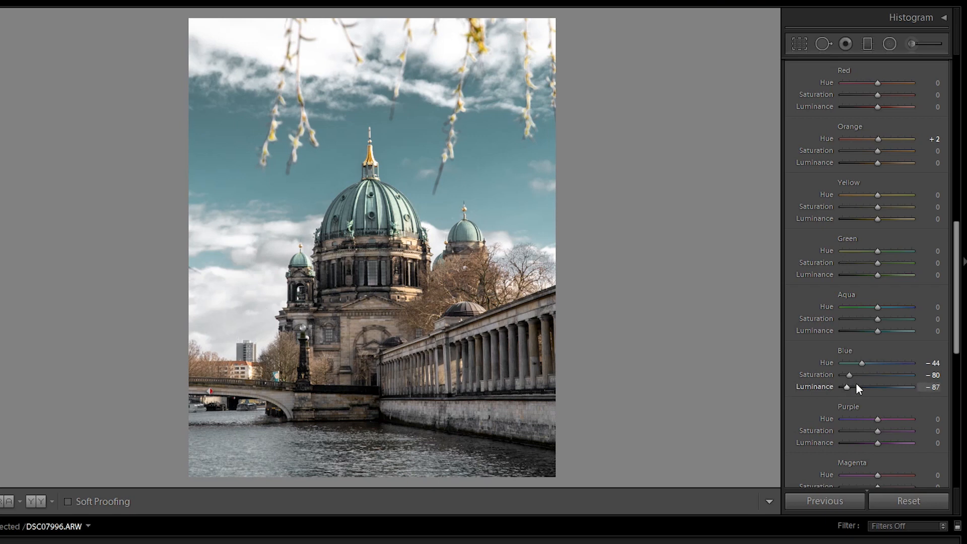
mouse_move(852, 375)
mouse_down()
mouse_move(868, 381)
mouse_move(859, 385)
mouse_up()
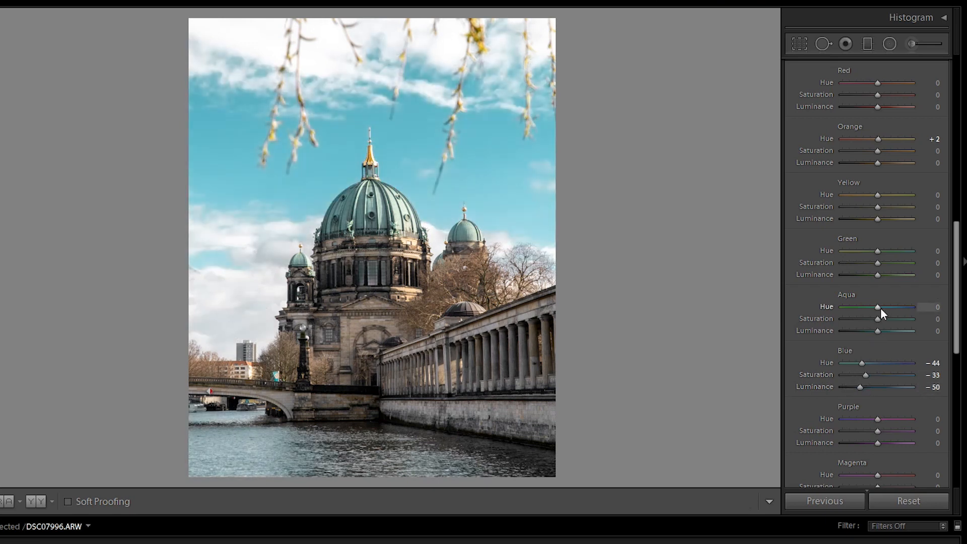
Step: Set the aqua hue to -28, saturation to +57 and luminance to +50 for the green domes
drag(878, 307, 895, 319)
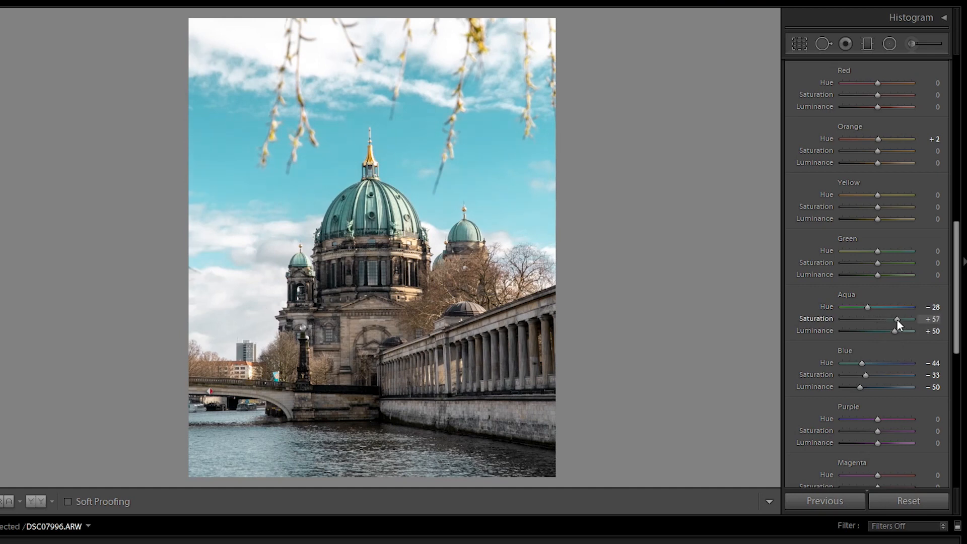
click(964, 277)
click(964, 281)
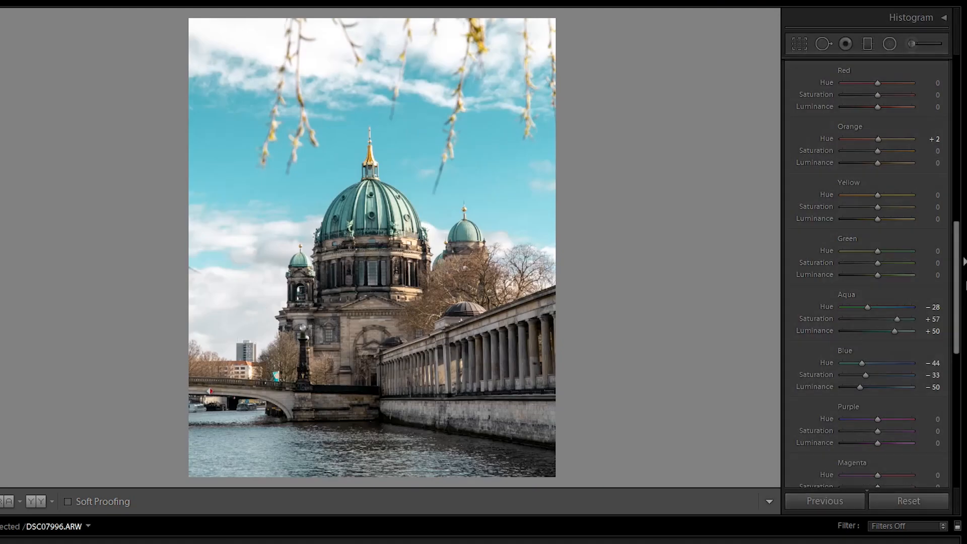
Step: Set orange to hue -32, saturation +73 and luminance +50, and yellow to hue -28, saturation +30 and luminance +23
drag(956, 301, 956, 278)
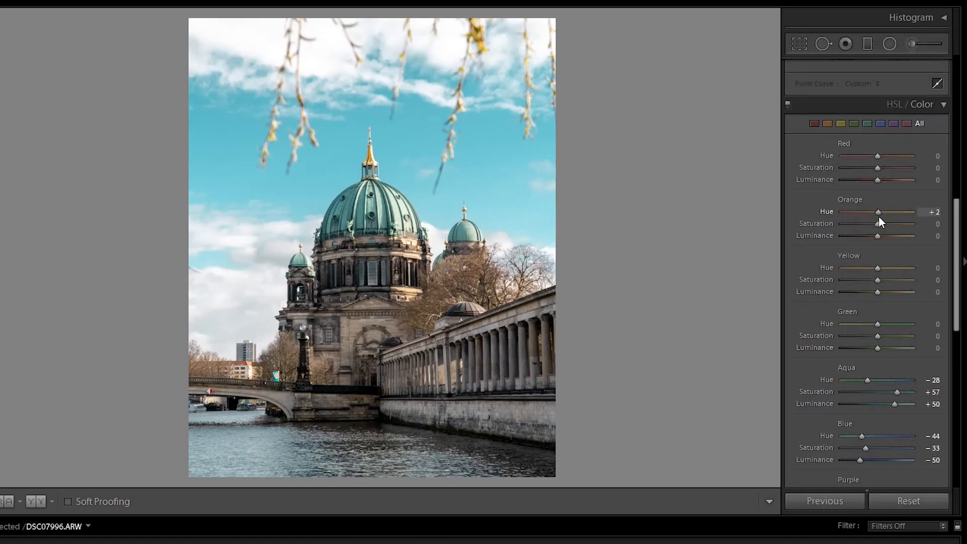
drag(878, 213, 872, 212)
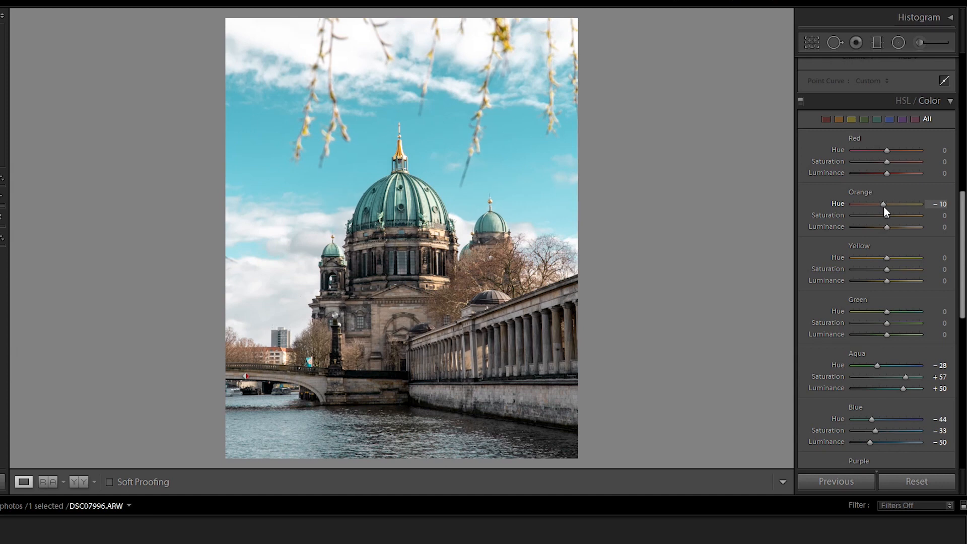
drag(884, 207, 874, 212)
drag(888, 220, 906, 224)
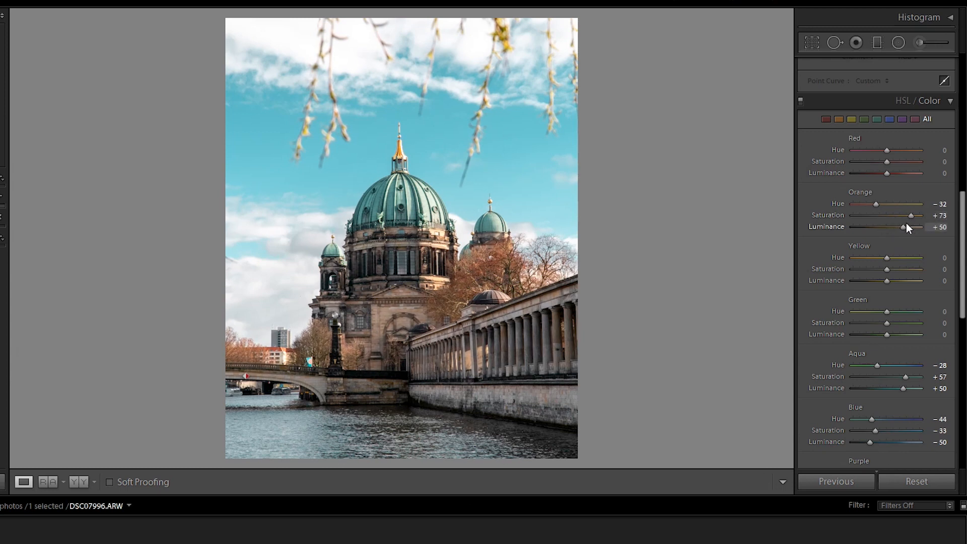
drag(886, 260, 895, 280)
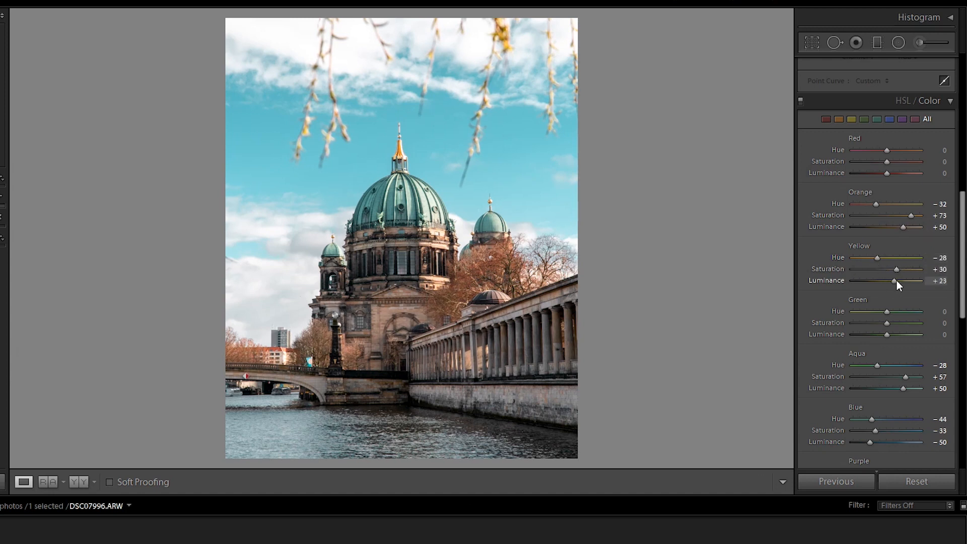
Step: Compare the graded cathedral photo side by side with its unedited version
scroll(959, 259, down, 1)
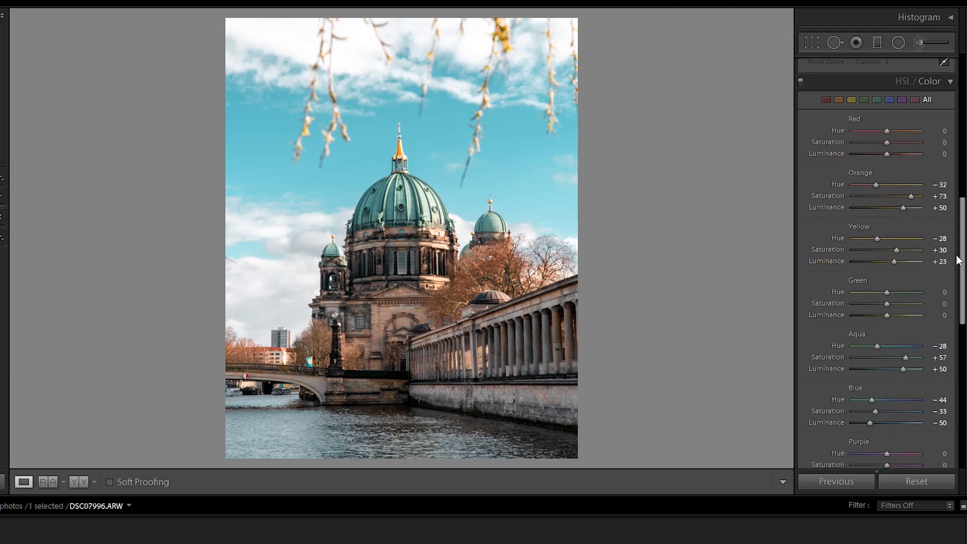
key(y)
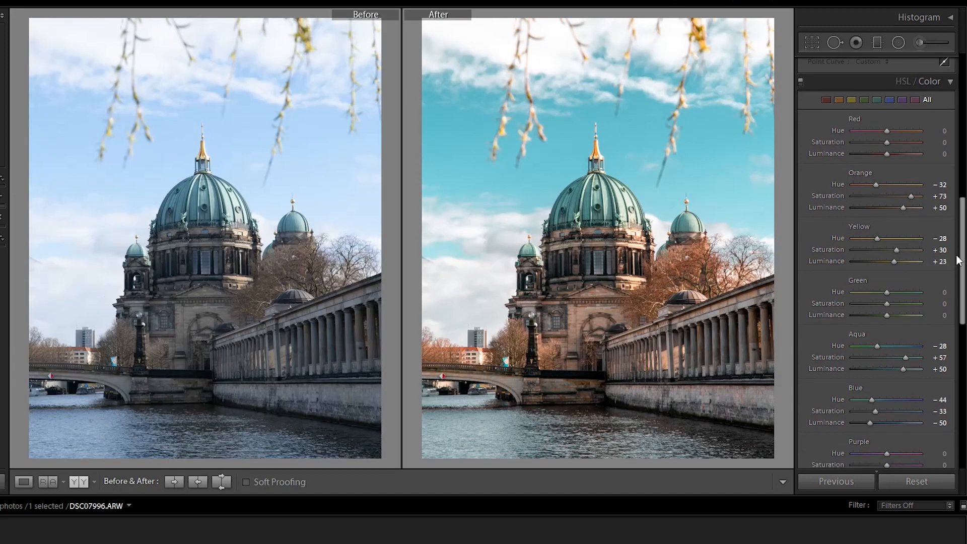
key(y)
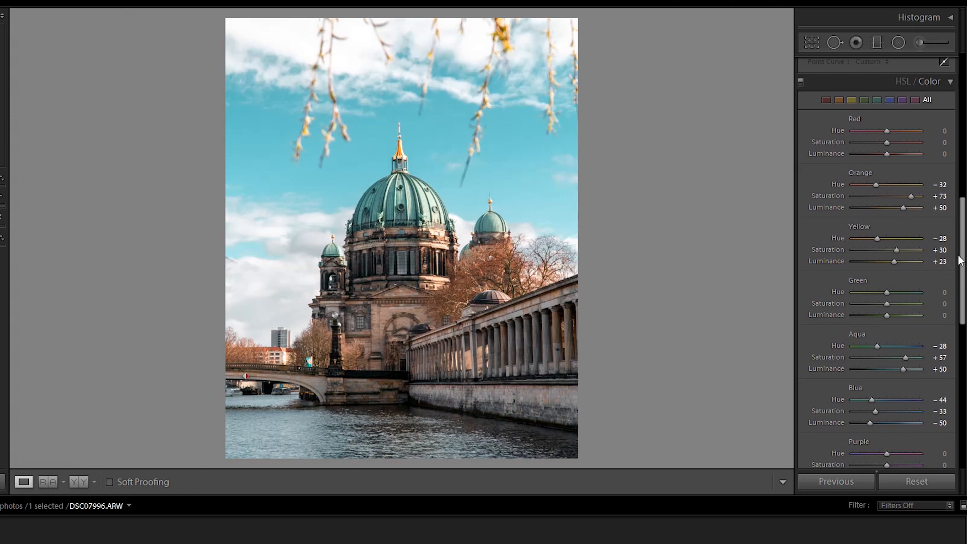
Step: Set the red hue to -6 and regroup the colour sliders by hue, saturation and luminance
scroll(876, 262, up, 3)
drag(887, 205, 885, 204)
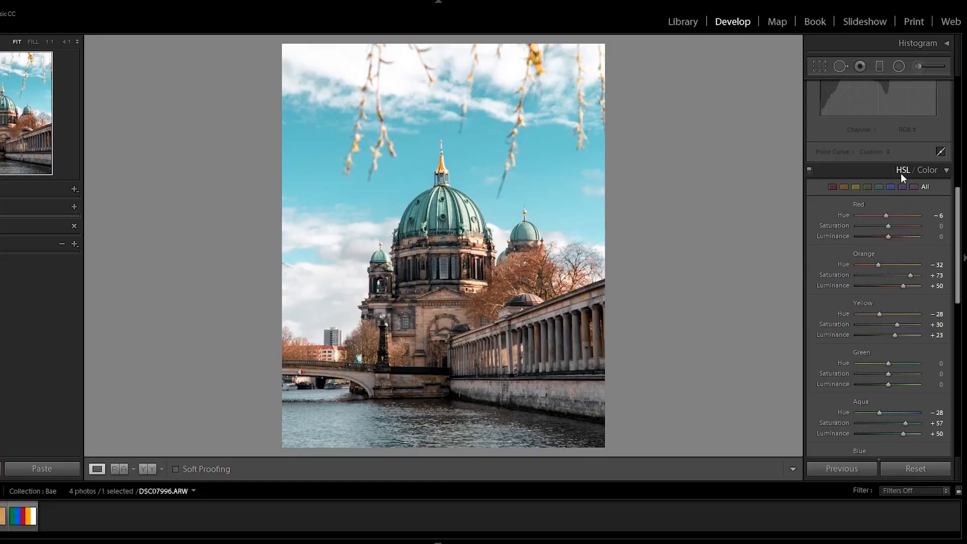
click(901, 171)
scroll(886, 252, down, 3)
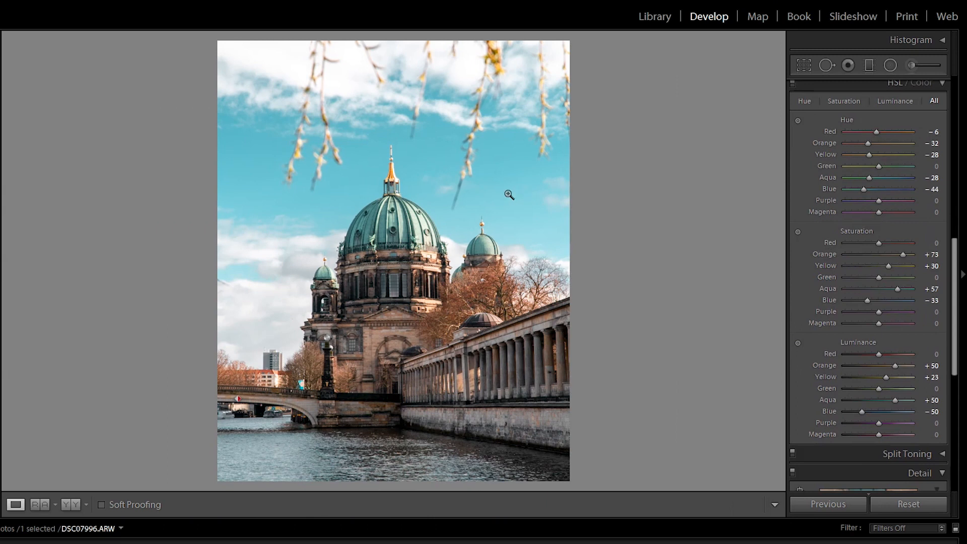
Step: Inspect the sky up close and raise its saturation with the targeted adjustment tool to aqua +60 and blue +36
click(499, 192)
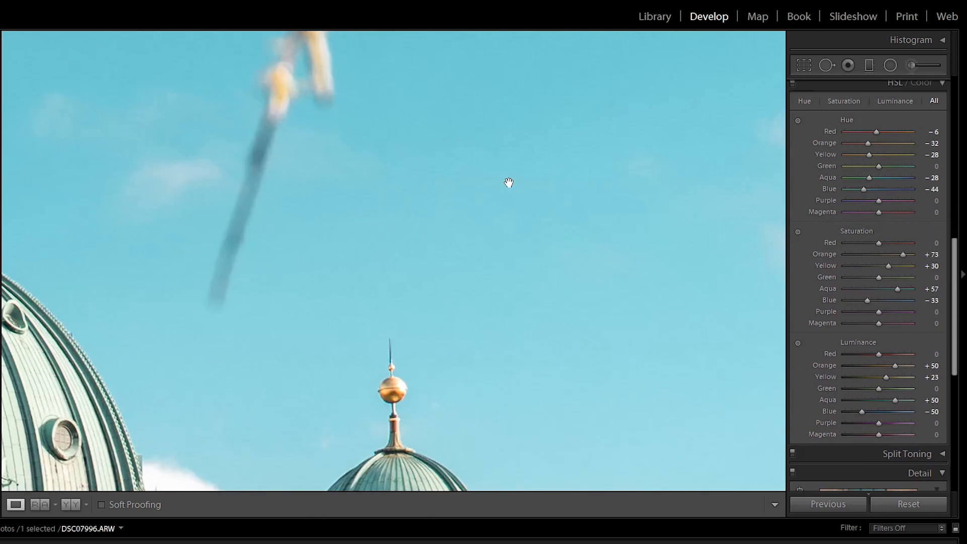
click(511, 162)
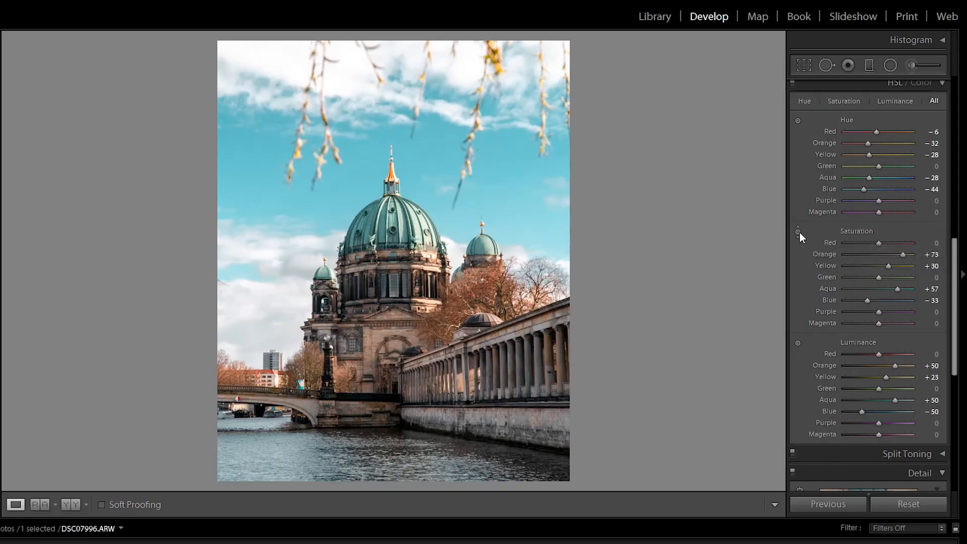
click(798, 231)
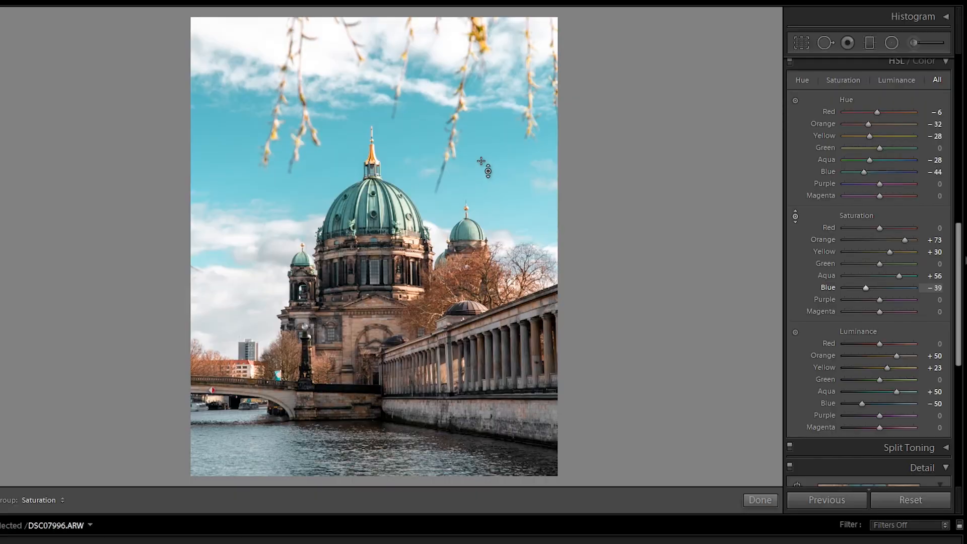
drag(481, 161, 481, 161)
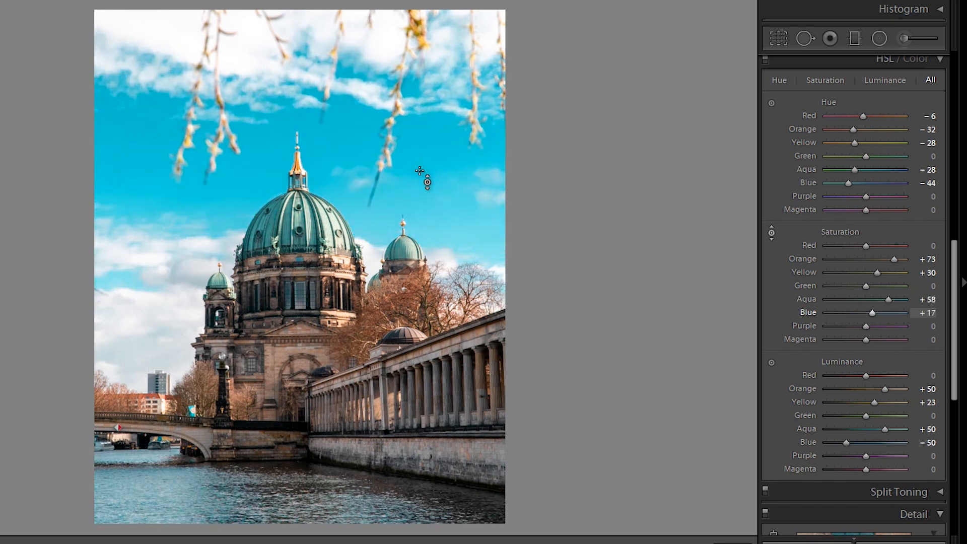
drag(420, 171, 419, 170)
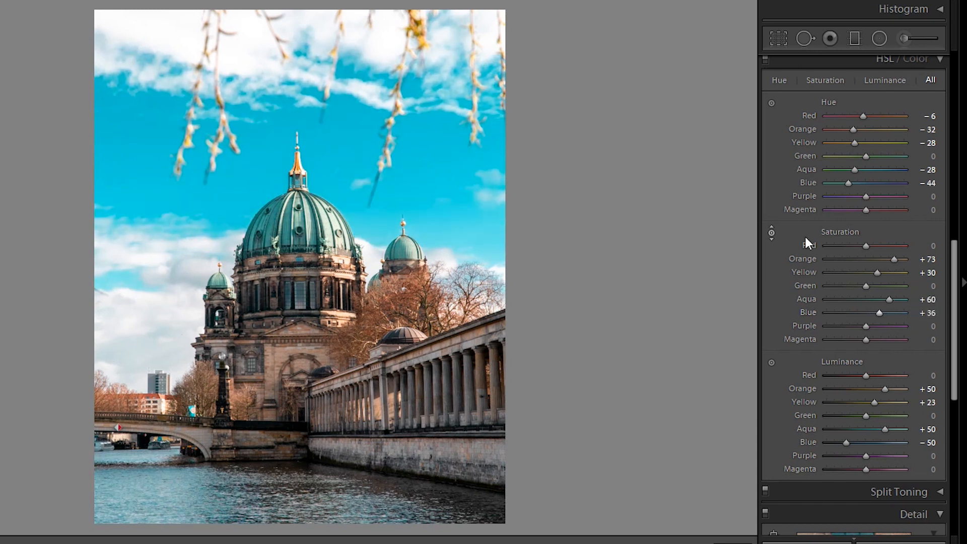
Step: Shift hues with the targeted adjustment tool to aqua -27 and blue -38 on the sky, orange -74 and yellow -61 on the facade
click(771, 103)
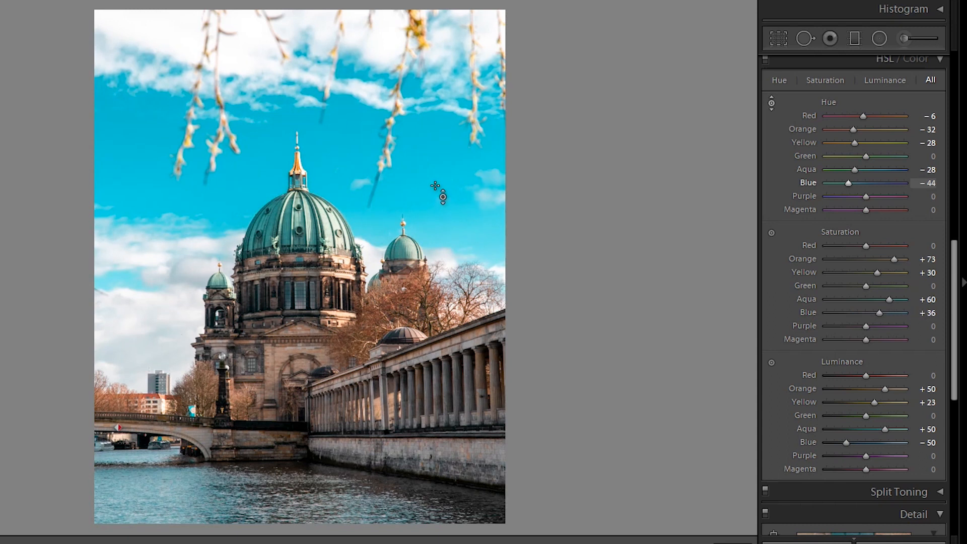
drag(435, 186, 435, 177)
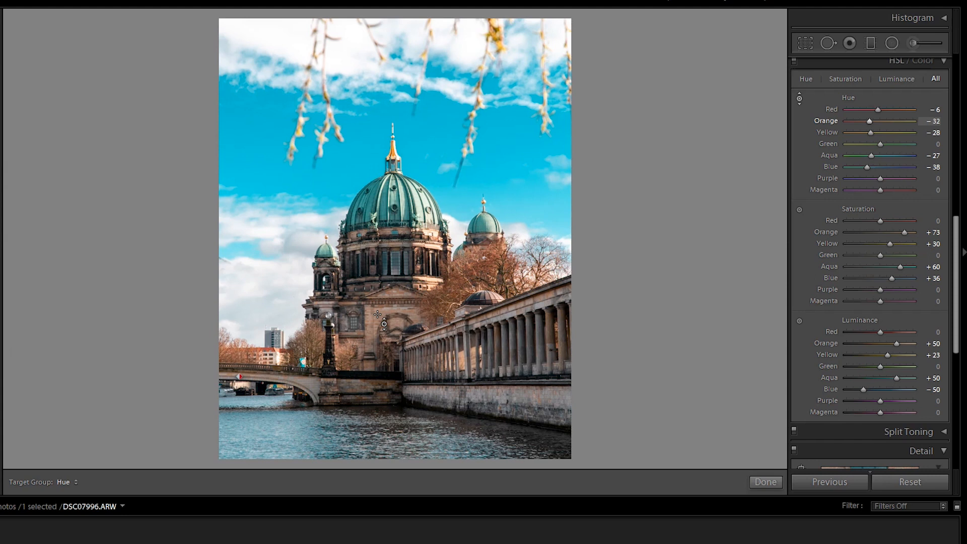
mouse_move(378, 314)
mouse_down()
mouse_move(377, 292)
mouse_move(377, 322)
mouse_up()
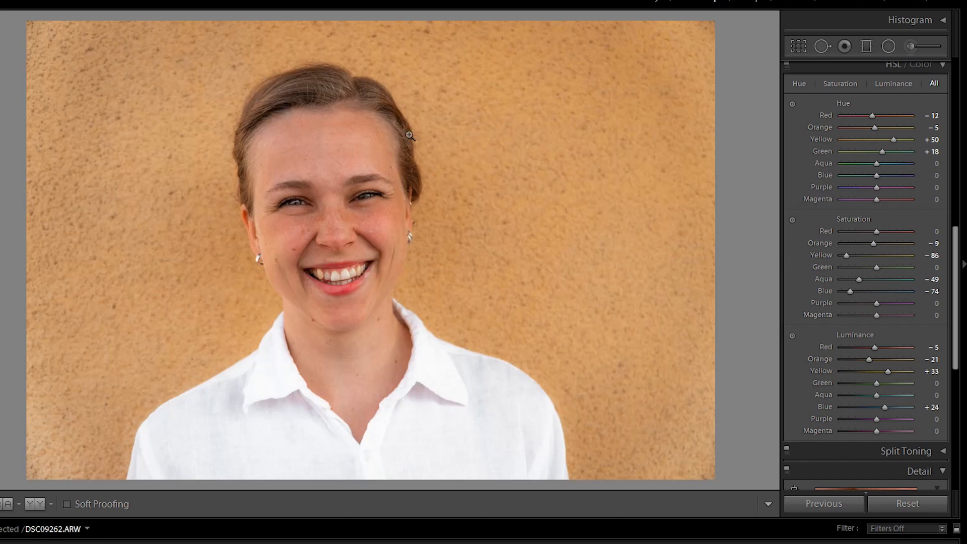
Step: Adjust the portrait's hues with the targeted adjustment tool to red -11, orange -2 and blue -67
click(791, 104)
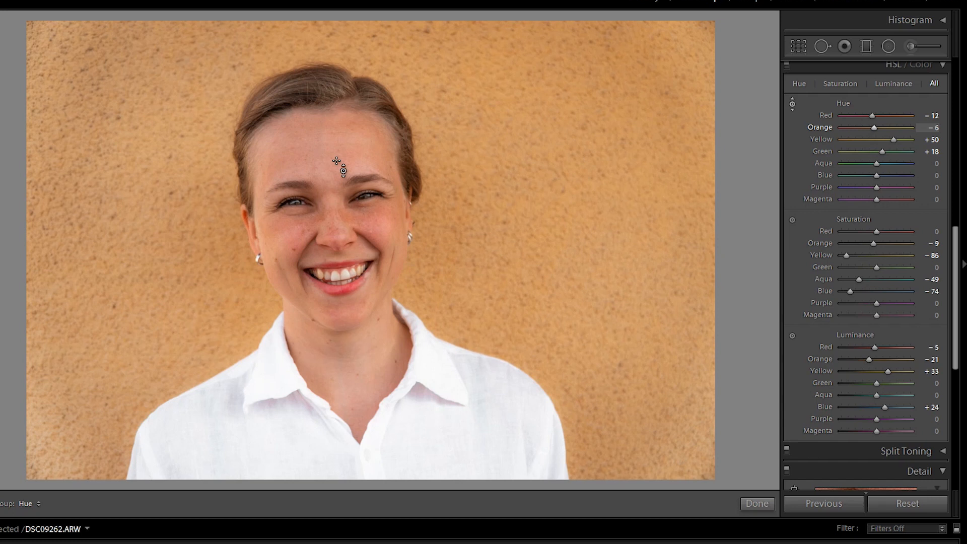
drag(336, 161, 336, 161)
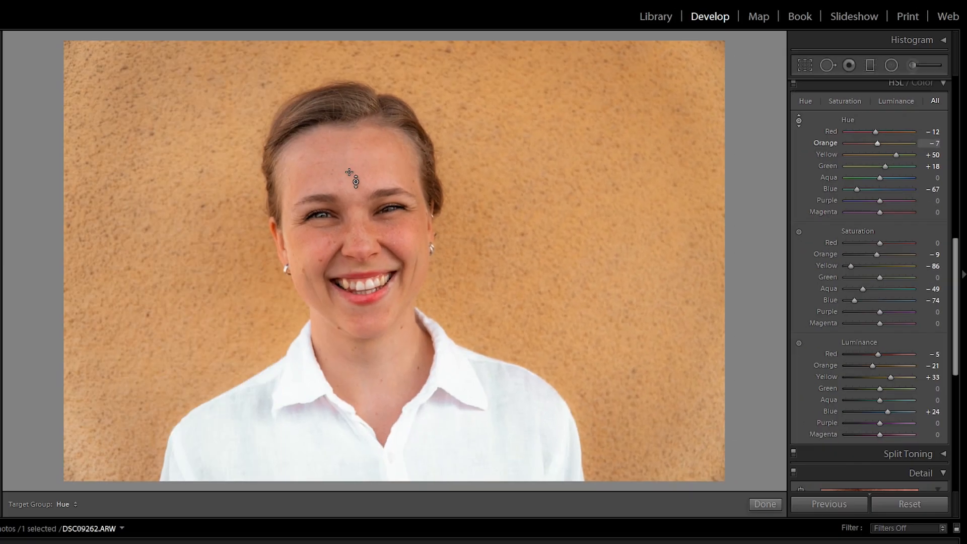
drag(349, 172, 349, 183)
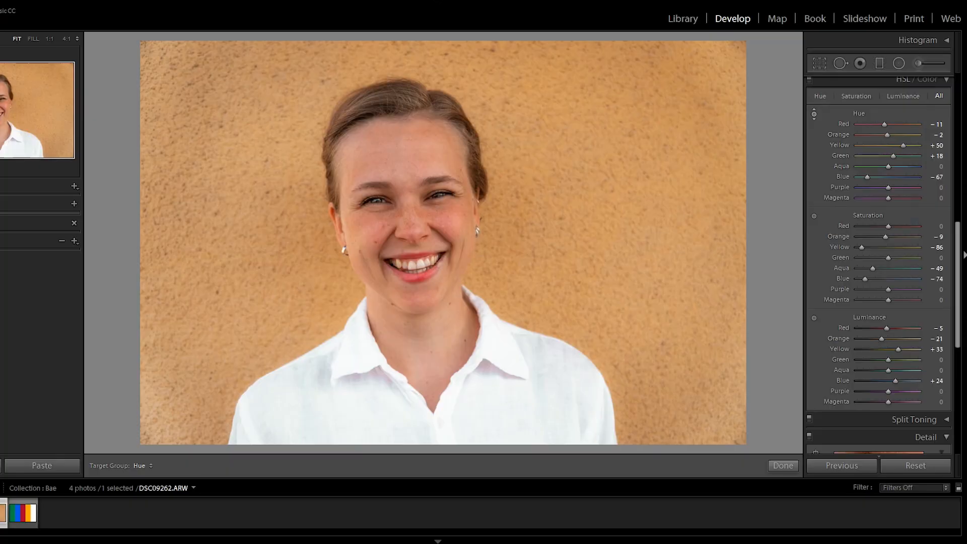
Step: Try orange luminance at -53 and -100 on the portrait's skin tones, and brighten the orange back up
drag(958, 269, 958, 293)
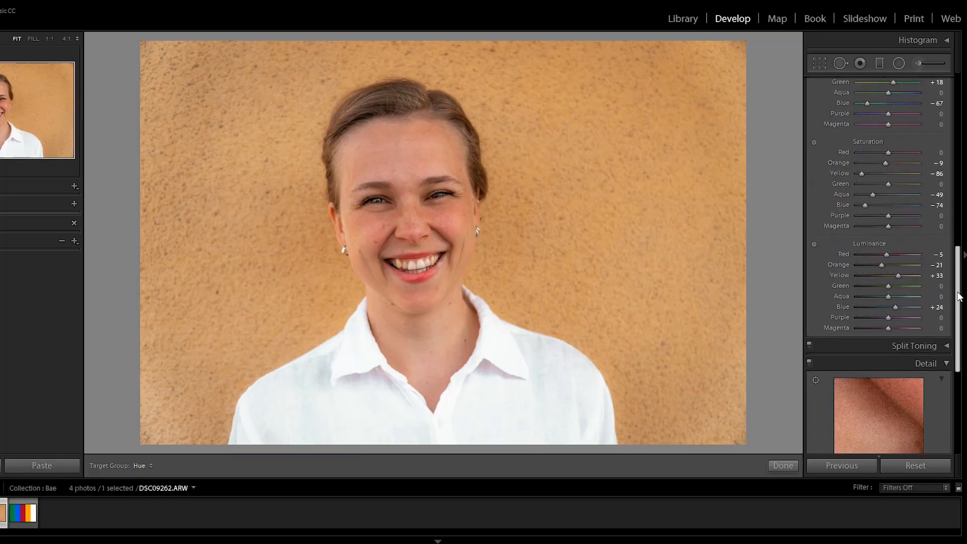
click(883, 267)
drag(883, 267, 872, 264)
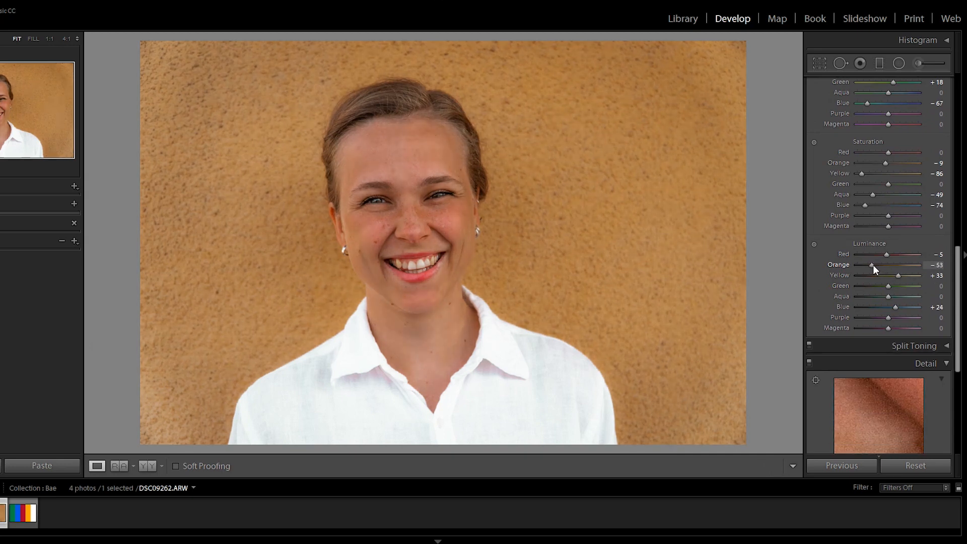
drag(872, 265, 853, 258)
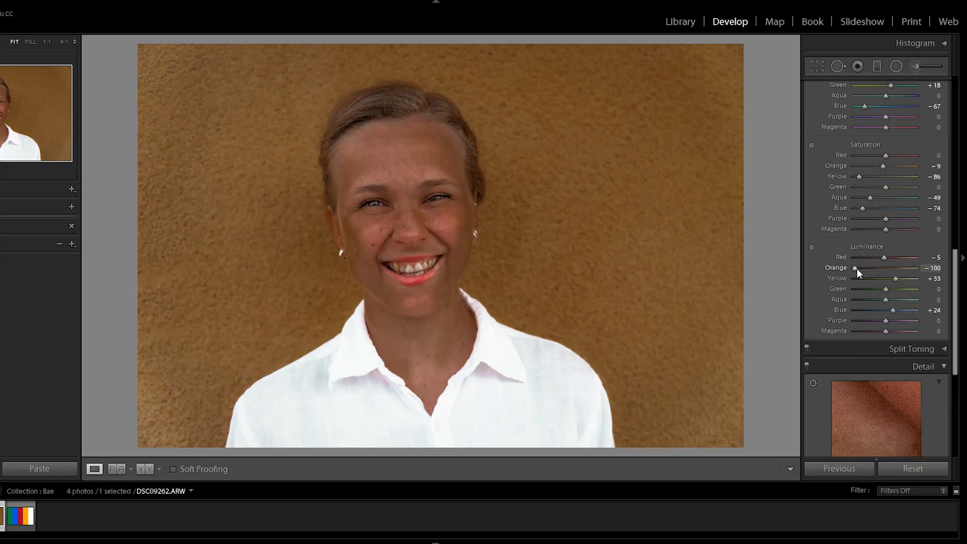
drag(857, 268, 877, 271)
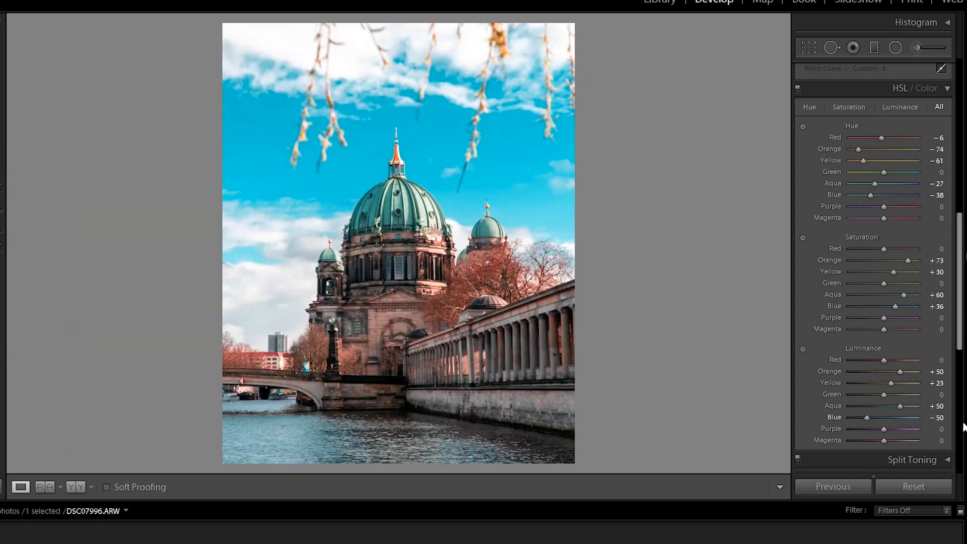
Step: Set the yellow hue to -3 and the blue saturation to +68 on the cathedral photo
scroll(877, 268, up, 1)
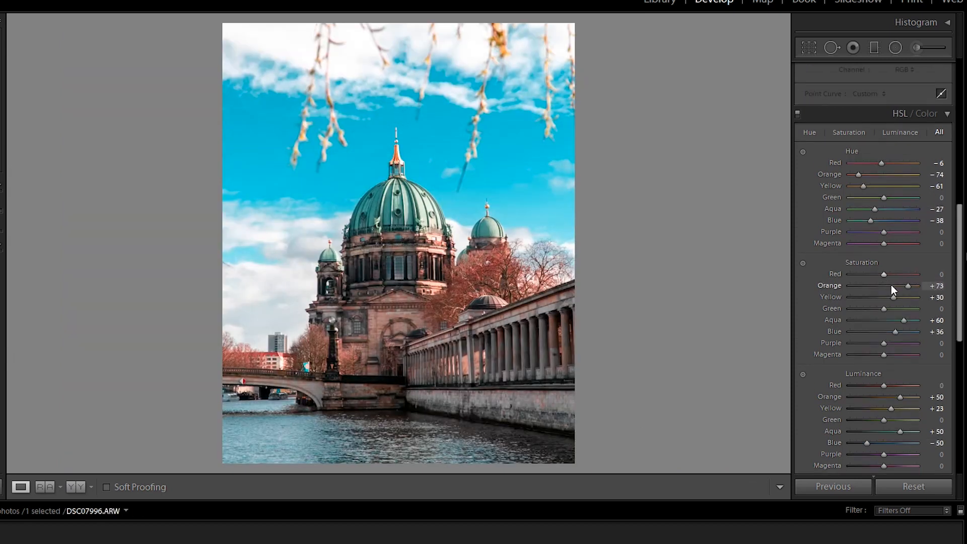
drag(860, 187, 882, 189)
drag(898, 331, 907, 330)
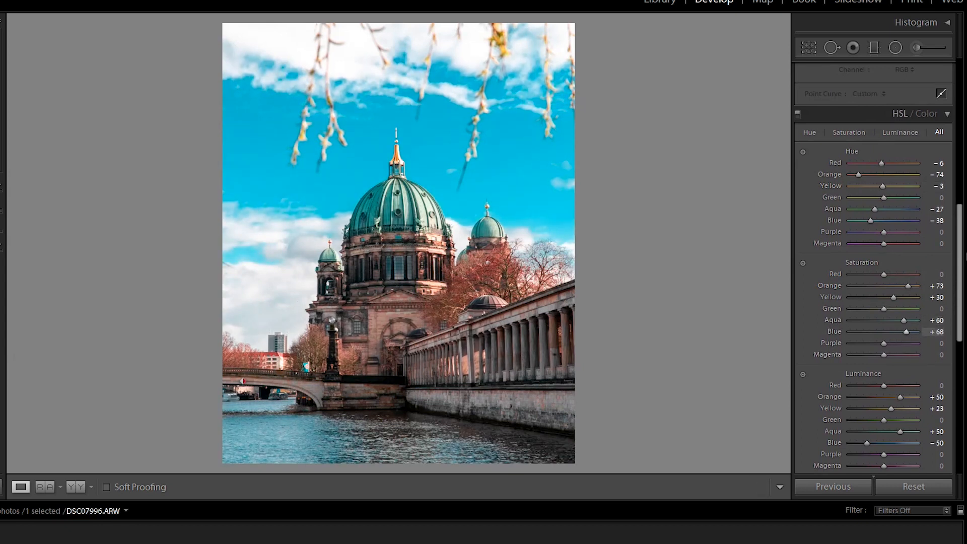
Step: Set the luminance of blue to -59, purple to -17 and magenta to -15, and compare the photo with its unedited version
click(964, 317)
click(963, 316)
drag(960, 261, 960, 282)
drag(863, 384, 862, 383)
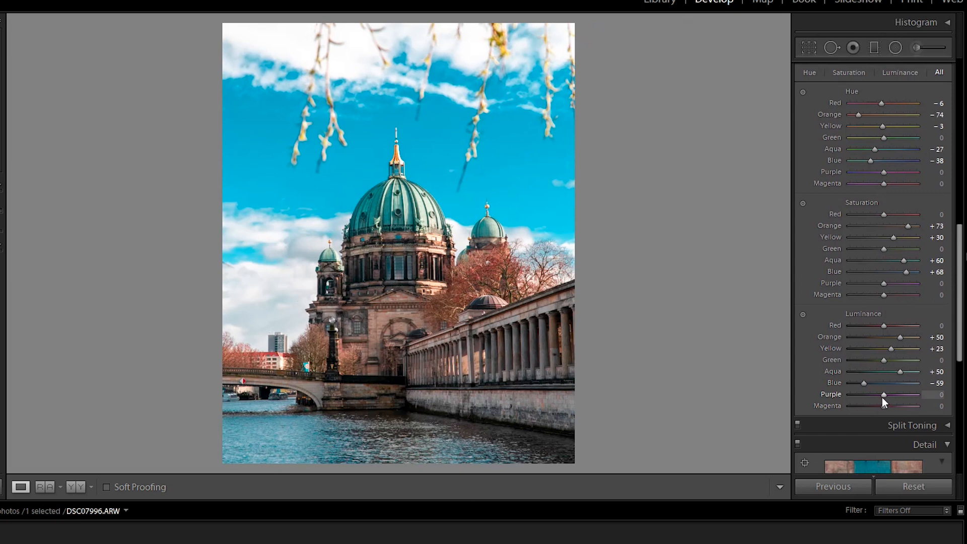
drag(884, 395, 878, 406)
key(y)
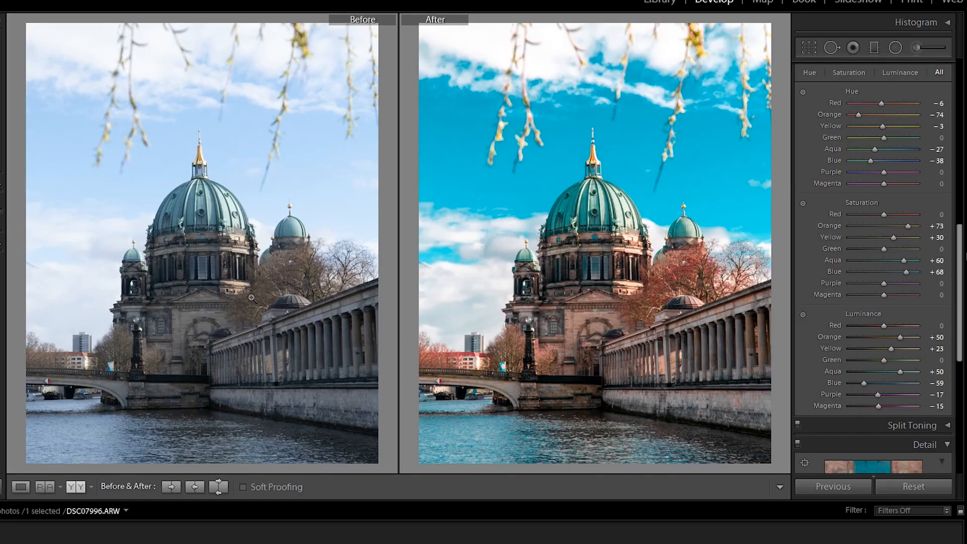
key(y)
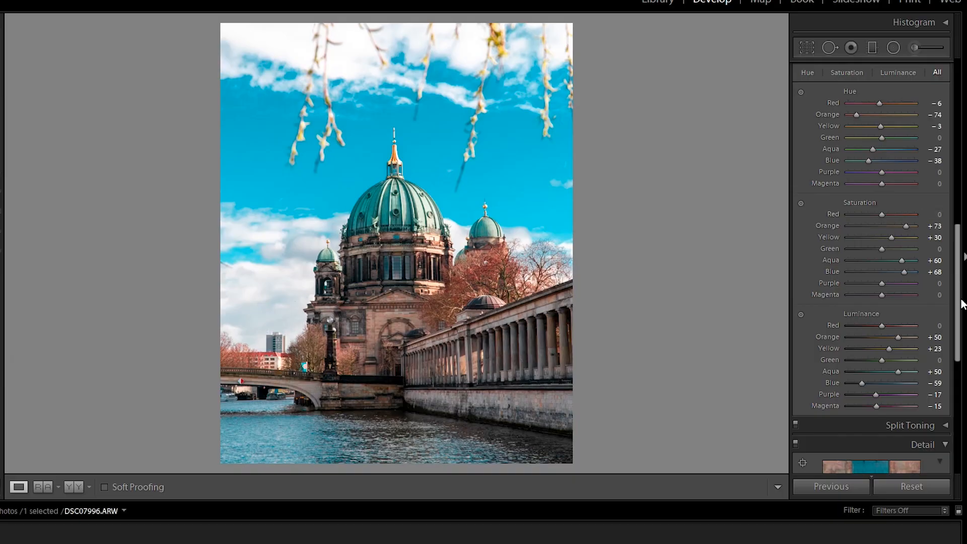
Step: Regroup the sliders by individual colour and toggle all HSL/Color adjustments off and on to judge their effect
drag(960, 304, 959, 278)
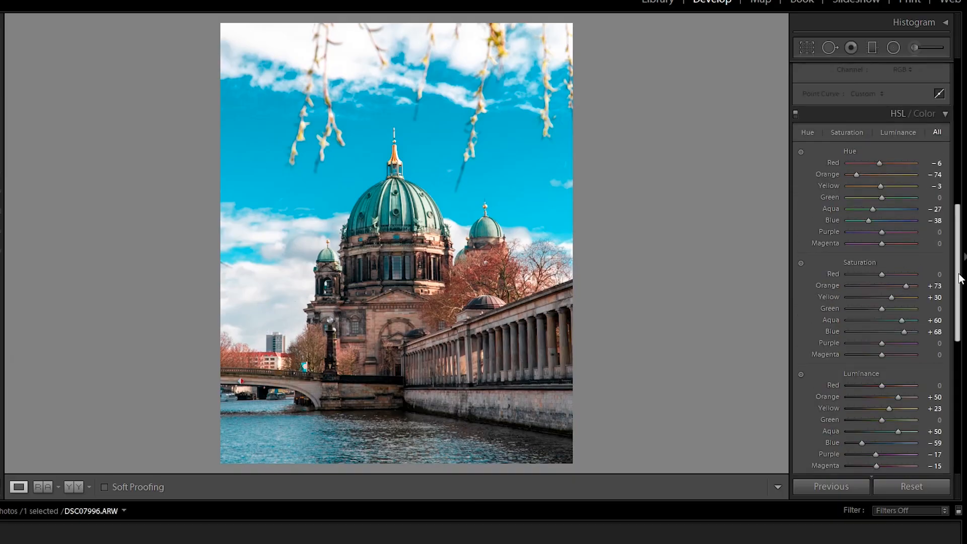
click(895, 108)
click(922, 111)
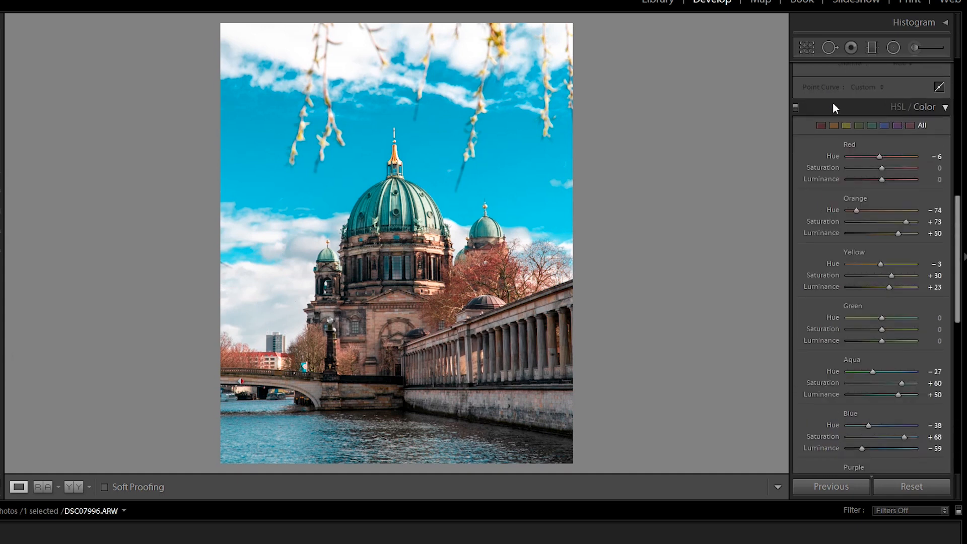
click(794, 108)
click(795, 108)
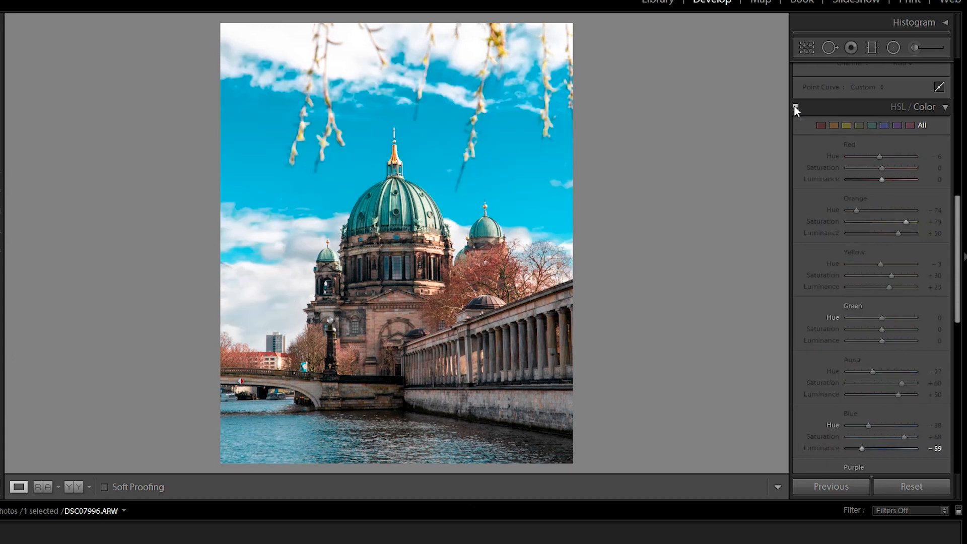
click(795, 107)
click(795, 108)
click(795, 108)
click(795, 108)
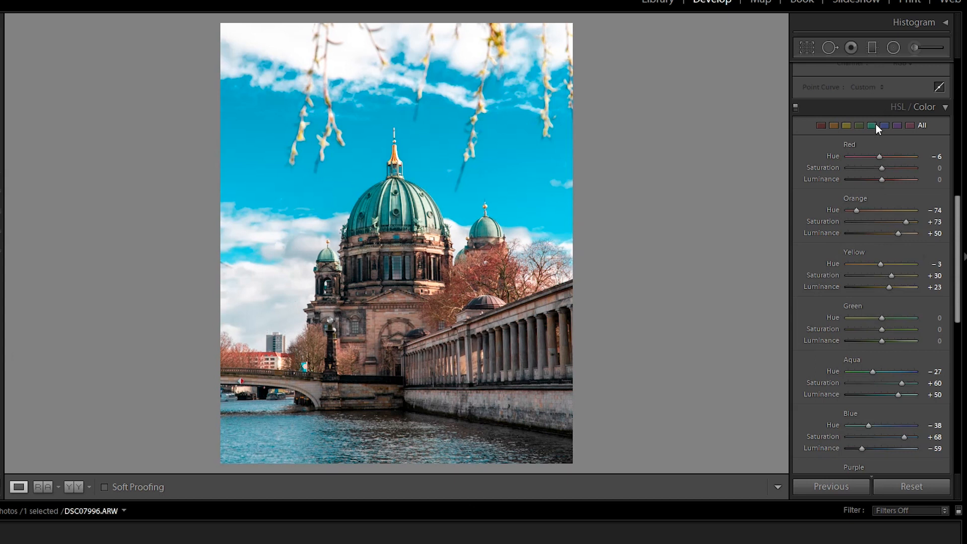
Step: Regroup the sliders by hue, saturation and luminance, and activate the targeted hue adjustment for the sky
click(898, 107)
click(919, 110)
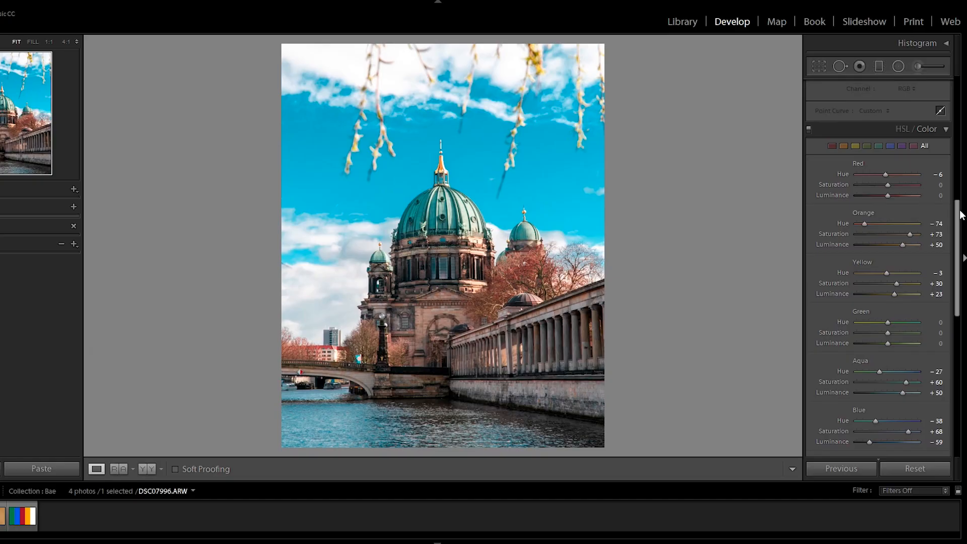
drag(958, 210, 958, 237)
scroll(897, 171, up, 2)
click(908, 115)
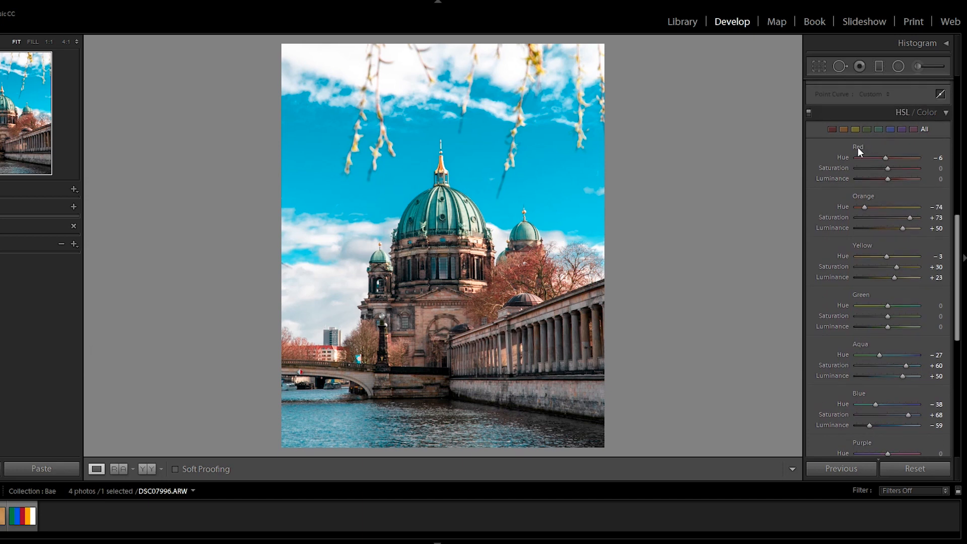
click(813, 147)
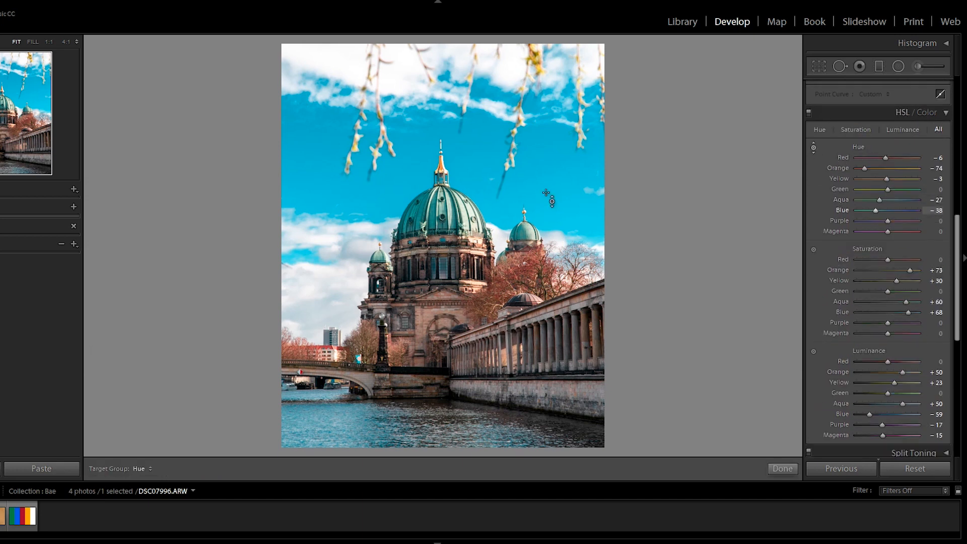